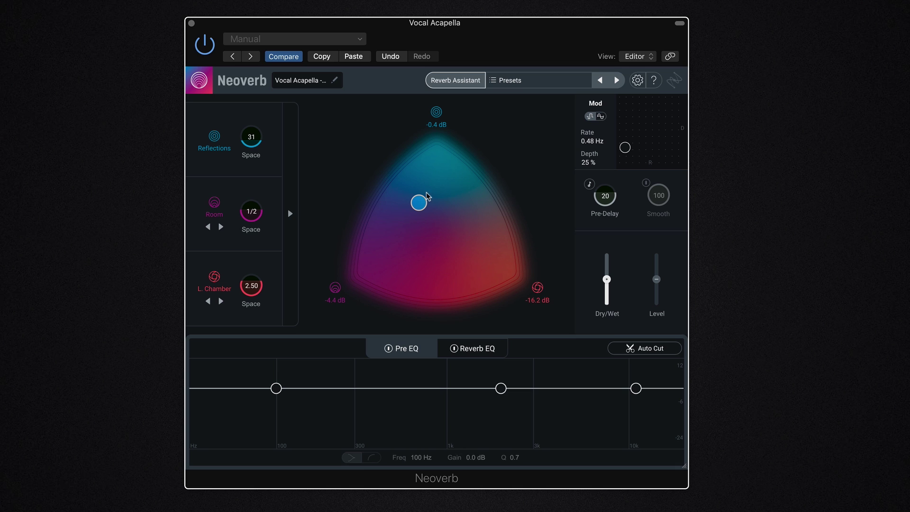
Drag the blend puck to the triangle's left edge: Room -0.2 dB, Reflections -7.3 dB, L. Chamber silent.
left_click_drag(426, 196, 448, 203)
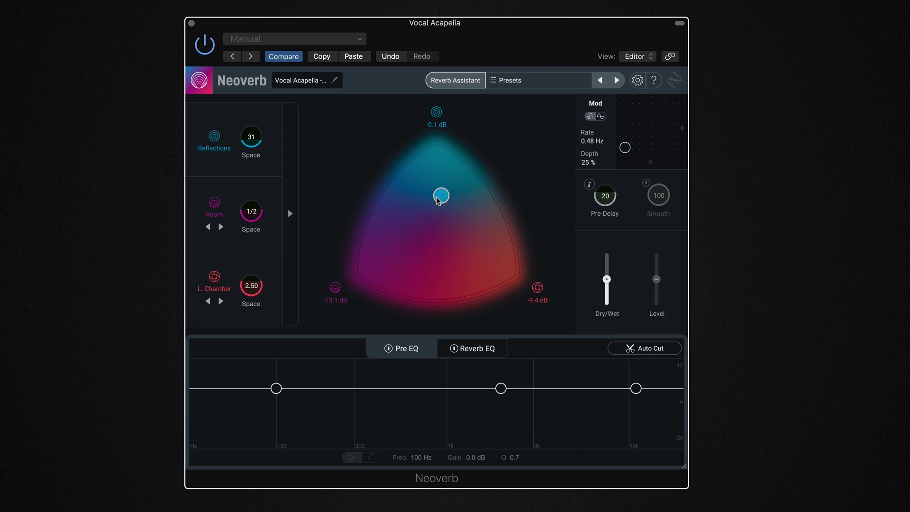
left_click_drag(438, 201, 256, 148)
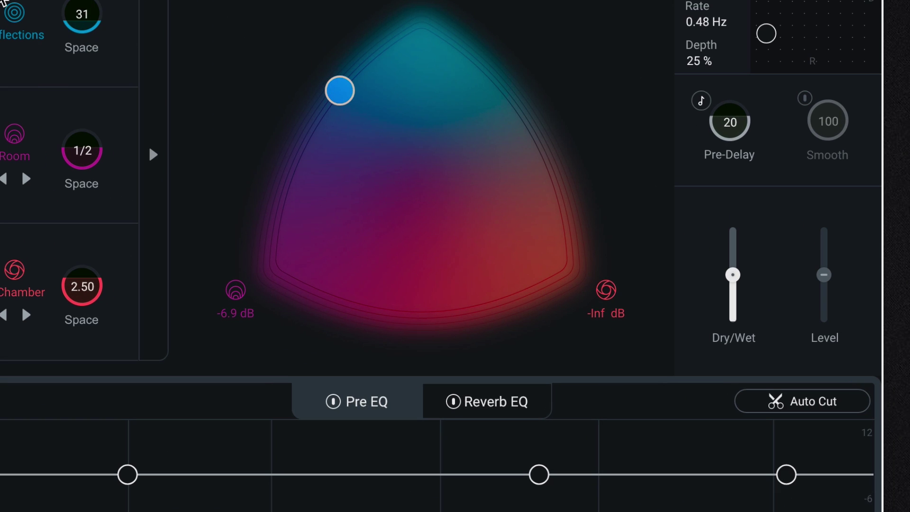
Reposition the blend puck and briefly expand, then collapse, the Early/Tail/Tone parameter panel.
left_click_drag(332, 91, 427, 129)
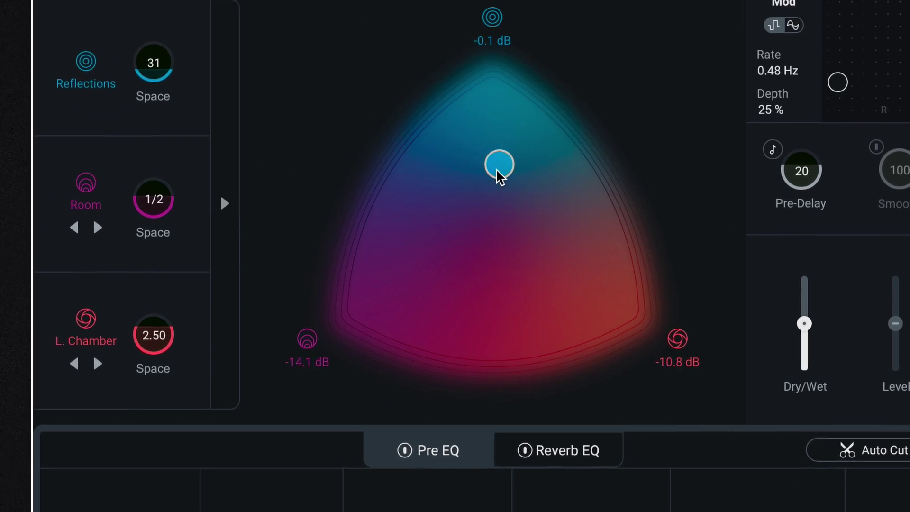
left_click_drag(497, 172, 505, 190)
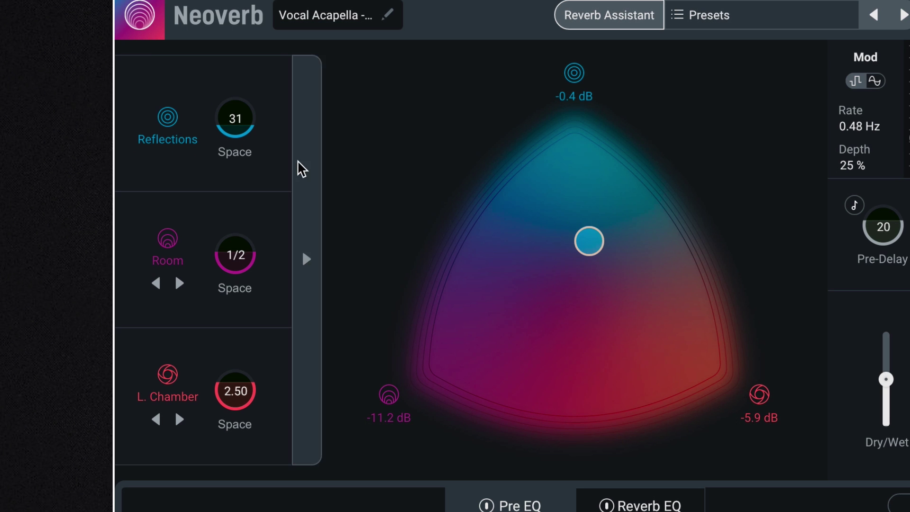
left_click(302, 169)
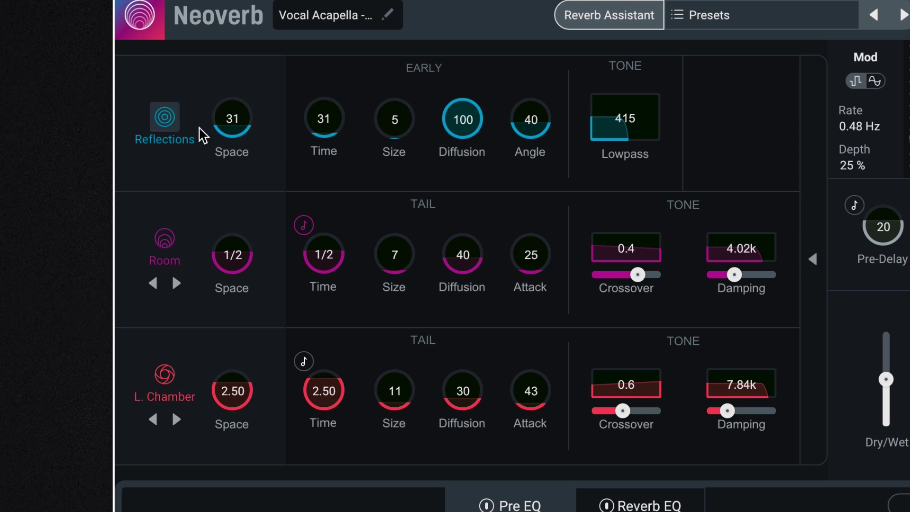
left_click(804, 173)
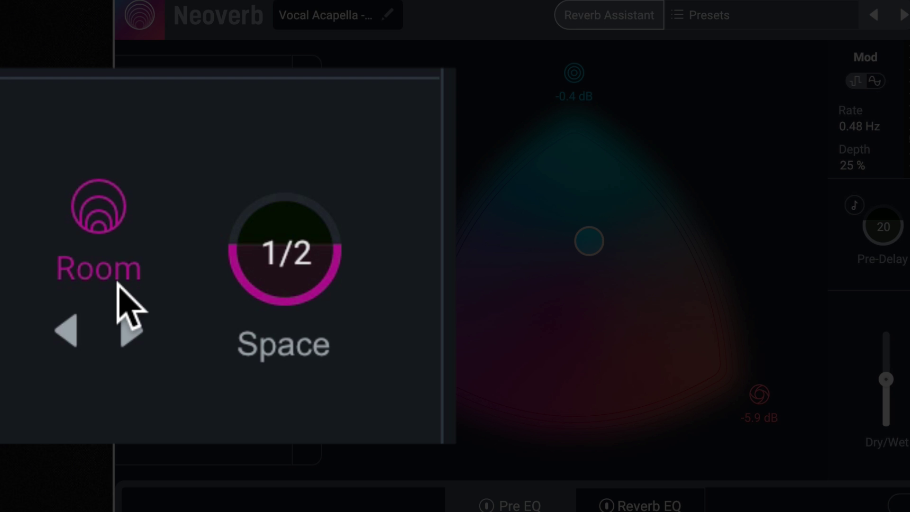
Cycle the middle and third reverb types, then move the blend between the L. Chamber and left corners.
left_click(138, 323)
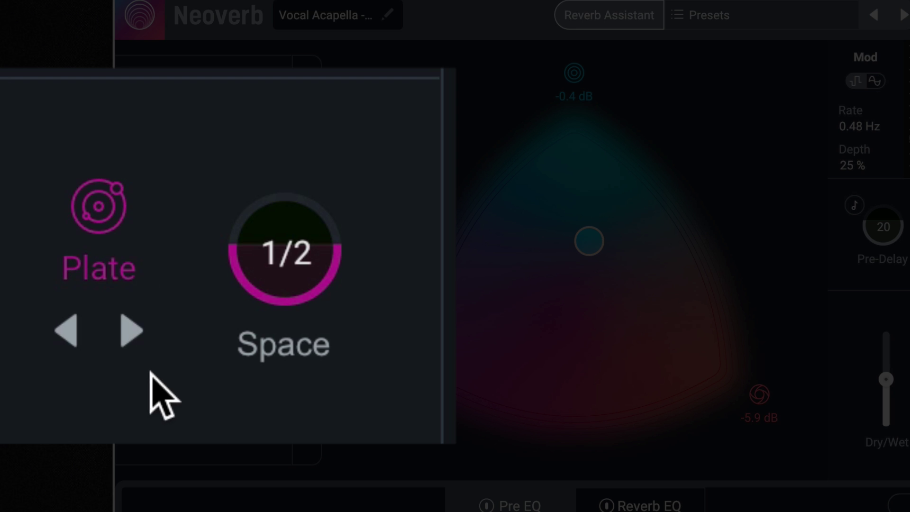
left_click(131, 331)
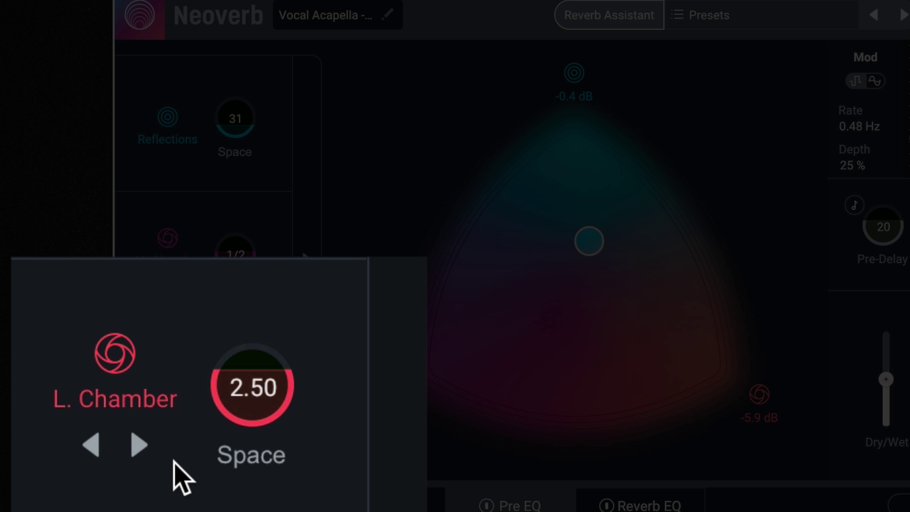
left_click(142, 446)
left_click(142, 445)
left_click_drag(599, 246, 762, 400)
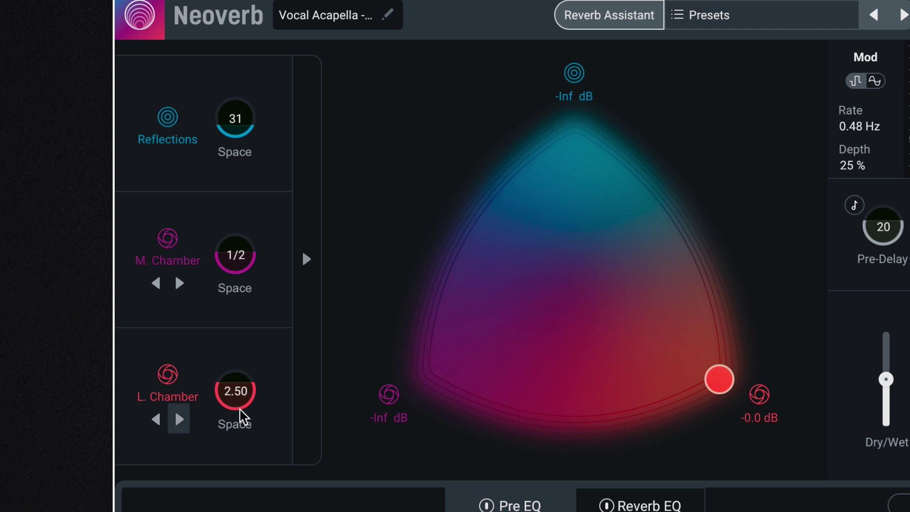
left_click_drag(706, 379, 431, 319)
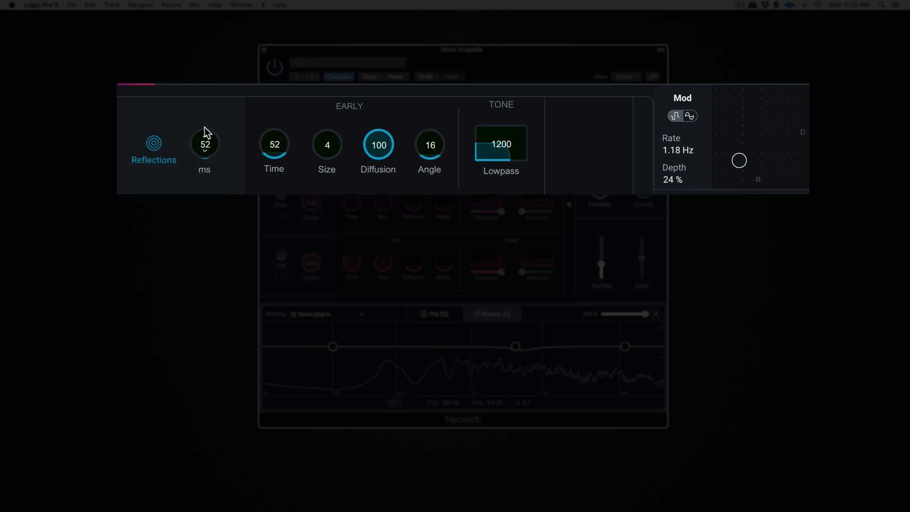
Tune the Reflections knobs: Space, Size, Angle 51 and Lowpass 9.37k.
left_click_drag(204, 127, 295, 146)
left_click_drag(334, 123, 356, 116)
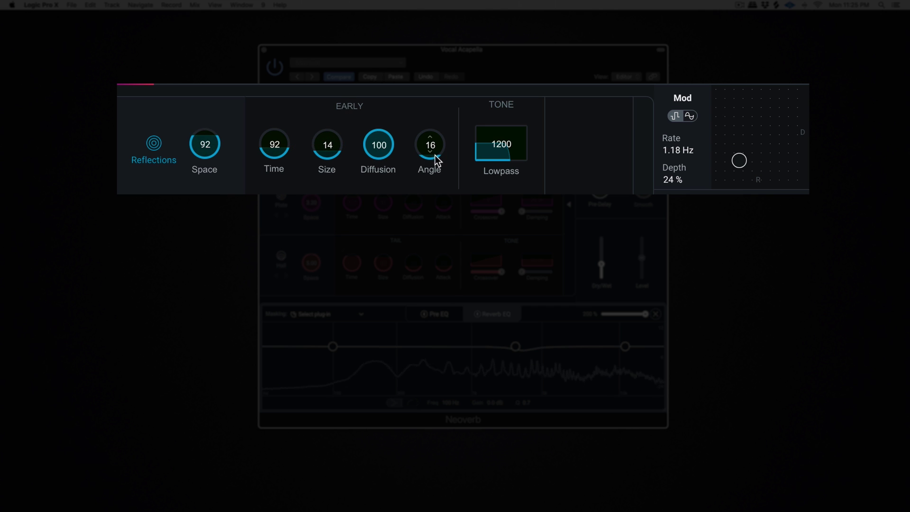
left_click_drag(436, 155, 449, 112)
left_click_drag(509, 151, 521, 152)
left_click_drag(205, 147, 311, 29)
Activate the Plate module and set Diffusion 77, Time 24.0 and Size 36.
left_click(284, 212)
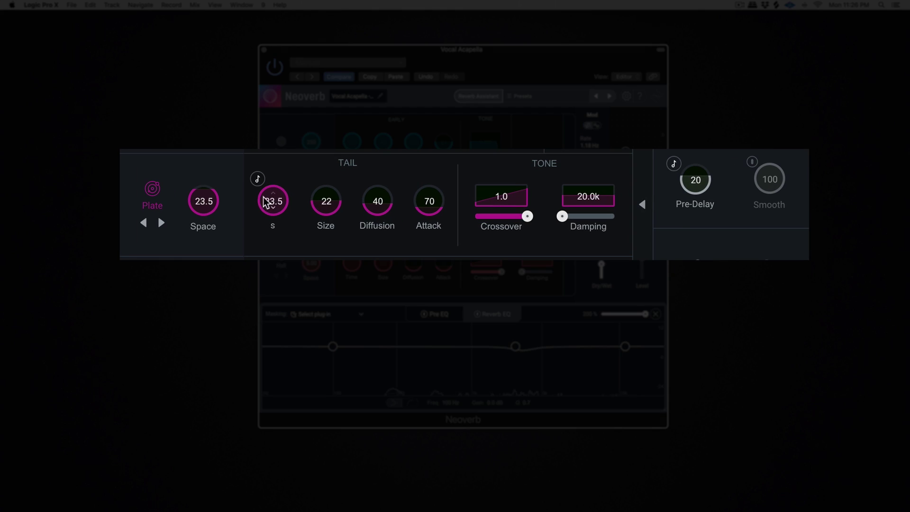
left_click_drag(313, 202, 322, 192)
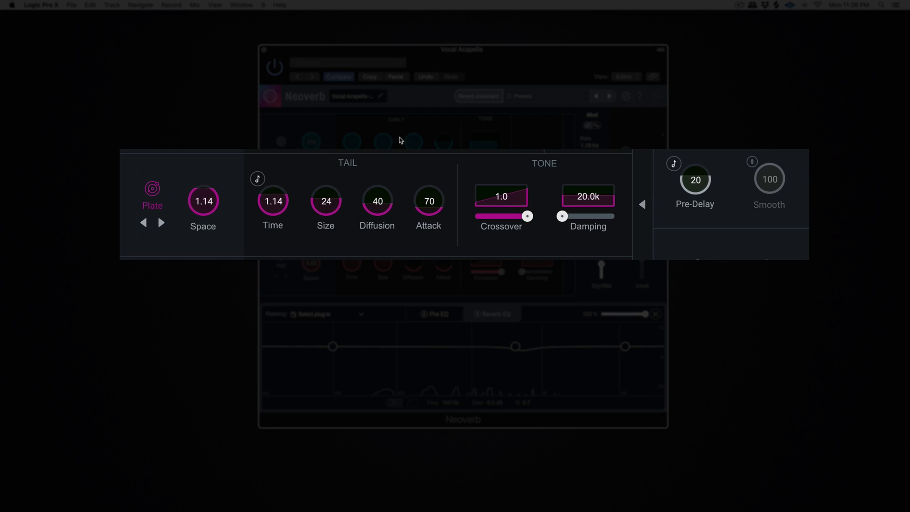
left_click(569, 265)
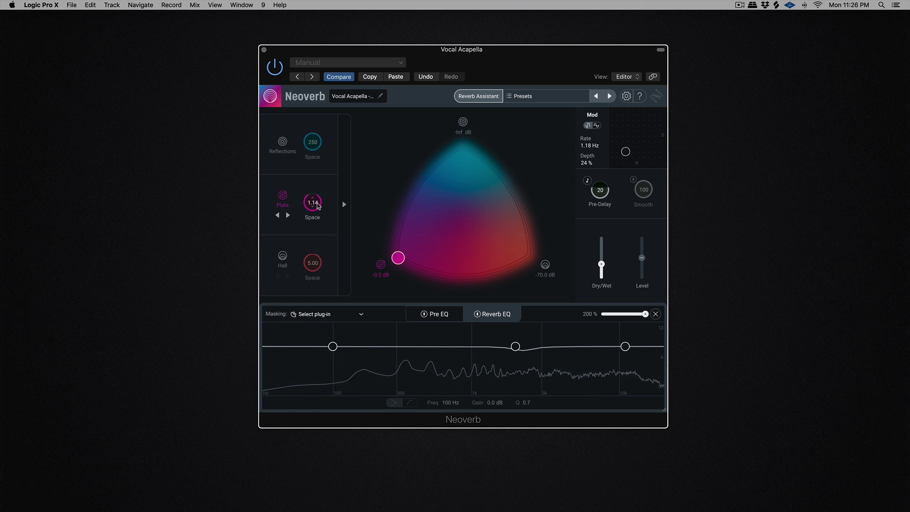
left_click(344, 205)
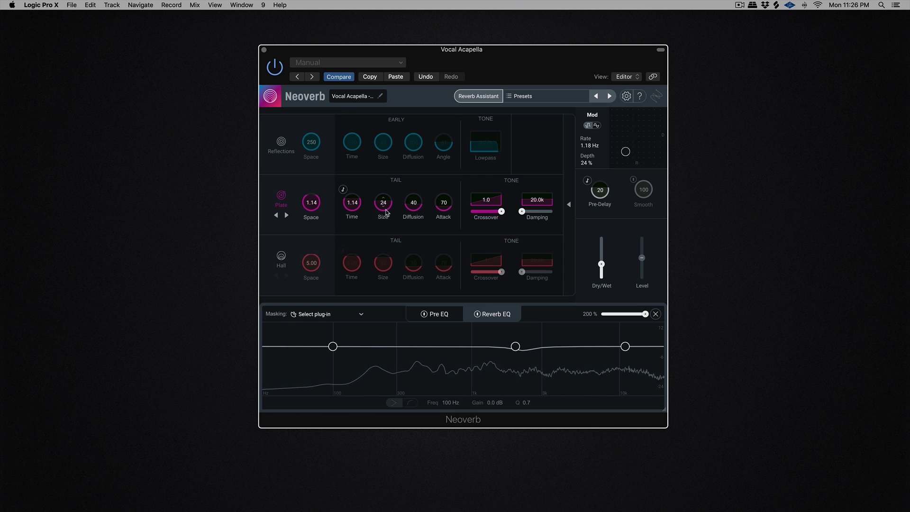
left_click_drag(378, 203, 378, 189)
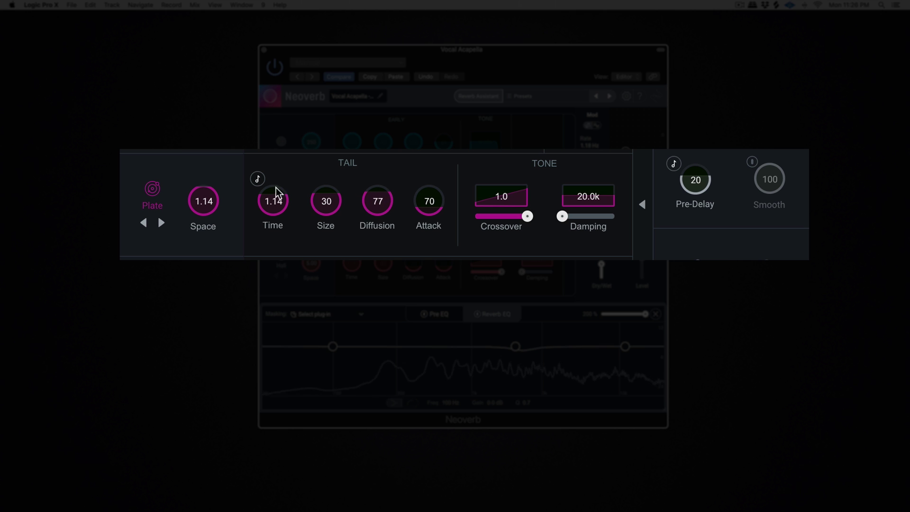
left_click_drag(274, 201, 274, 180)
left_click_drag(326, 199, 329, 181)
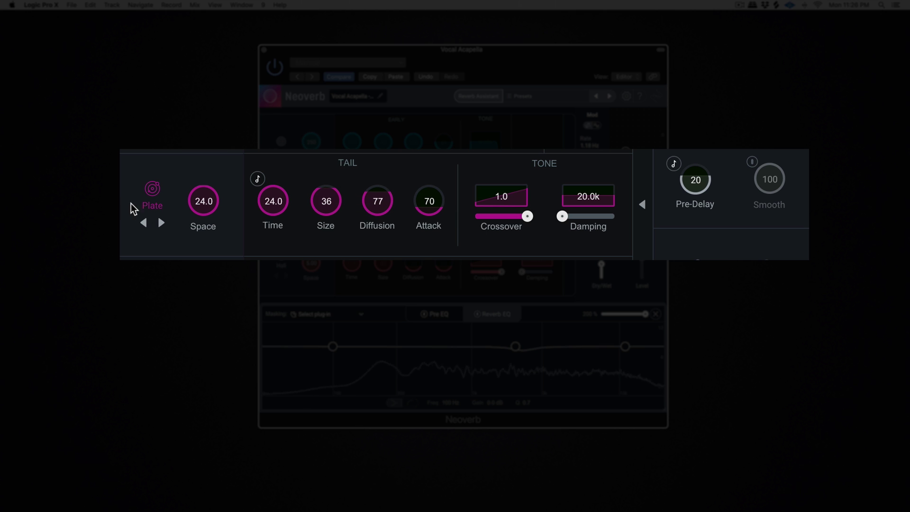
Switch the middle type to Room, adjust its Space, and put the blend fully on Hall.
left_click(162, 222)
left_click(161, 223)
left_click_drag(195, 203, 199, 239)
left_click_drag(399, 259, 574, 290)
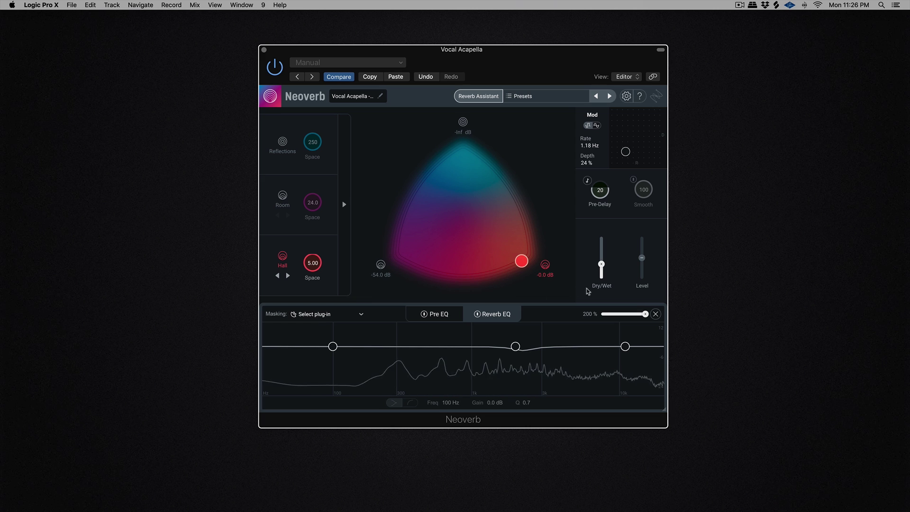
Make the third module L. Chamber at Time 5.00, raise Dry/Wet to 100%, and enable Room at Space 7.20.
left_click(278, 276)
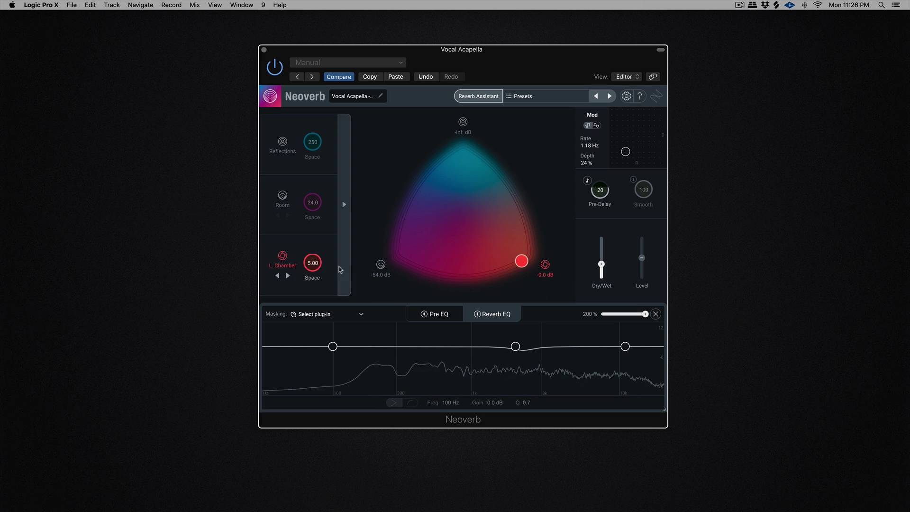
left_click(344, 204)
left_click_drag(292, 260, 272, 264)
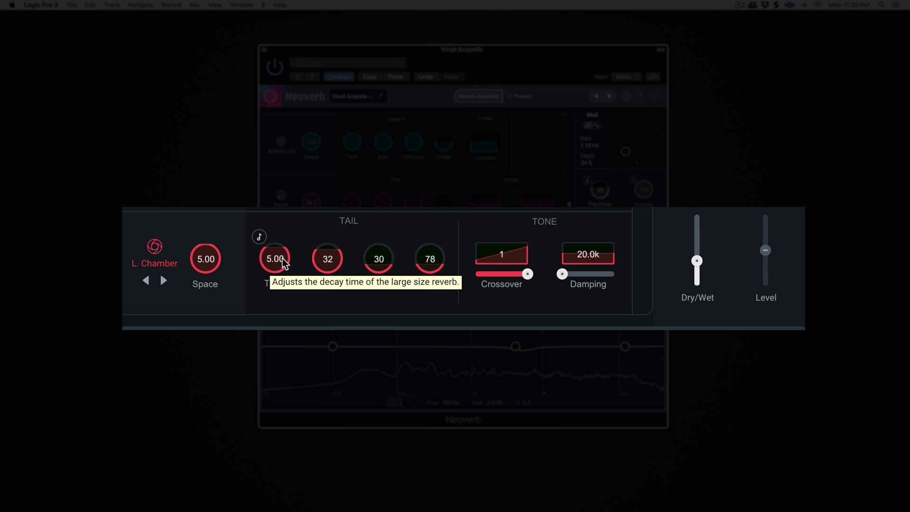
left_click_drag(696, 260, 664, 269)
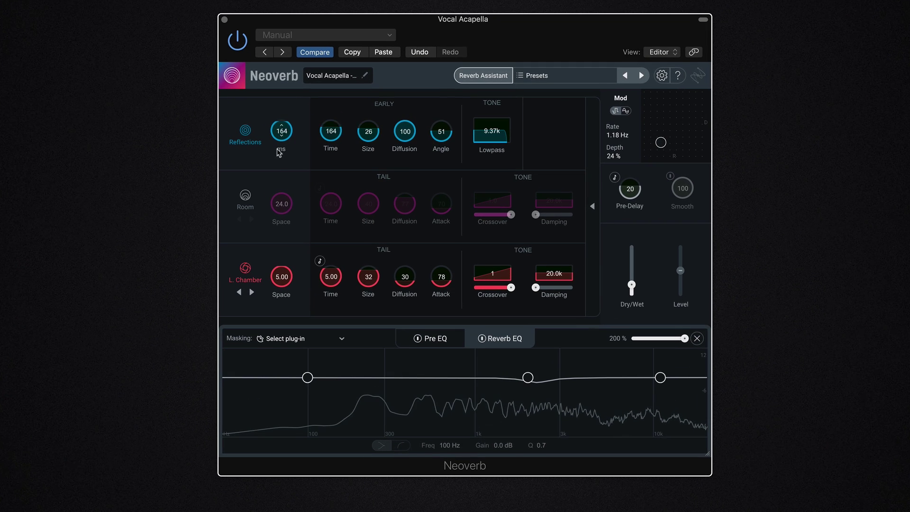
left_click(245, 195)
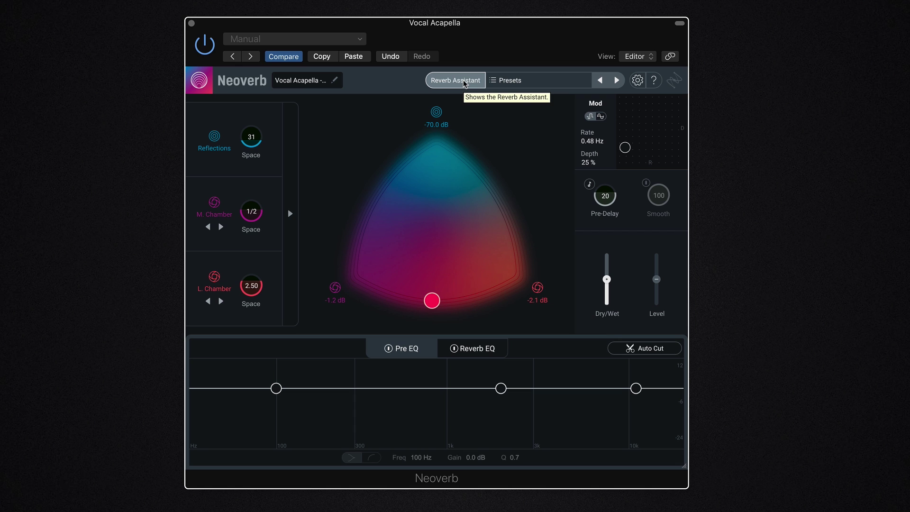
Open the Reverb Assistant, then browse the Vocals preset folder (Short Plate, Fat Plate, Warm Choir Hall).
left_click(465, 84)
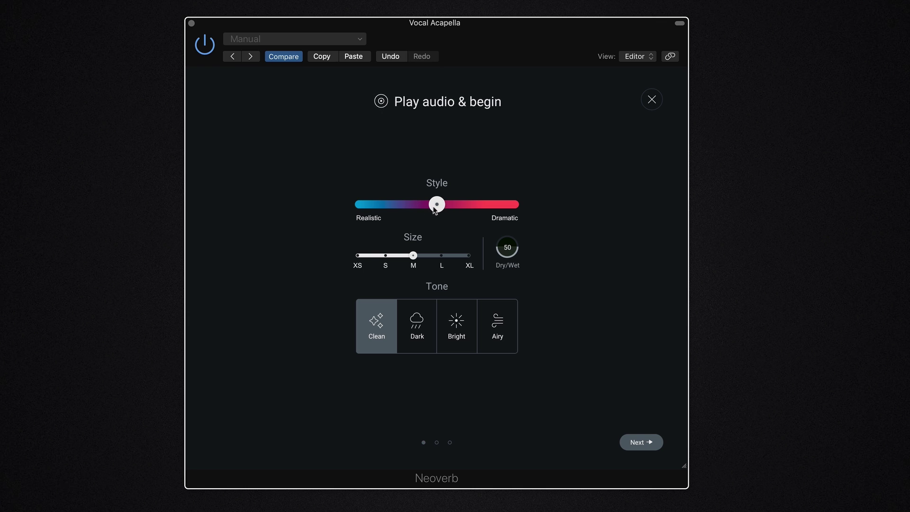
left_click(652, 99)
left_click(537, 86)
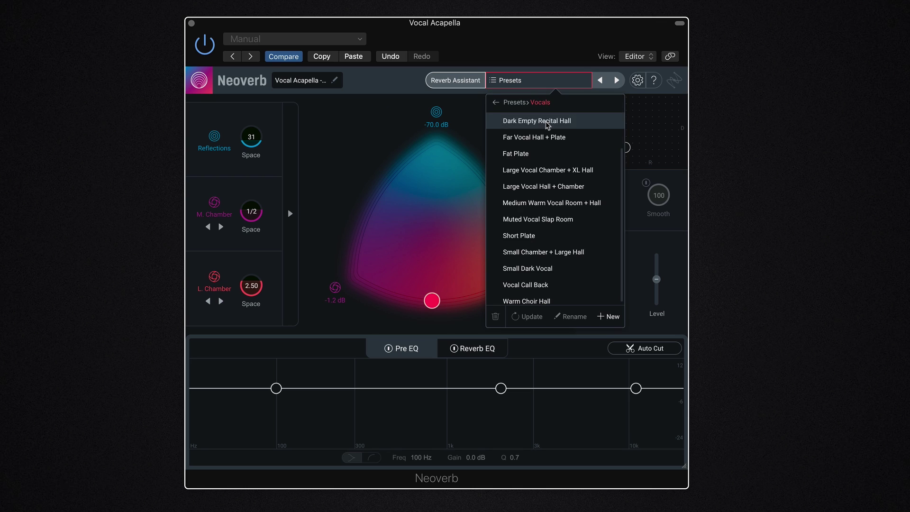
left_click(497, 103)
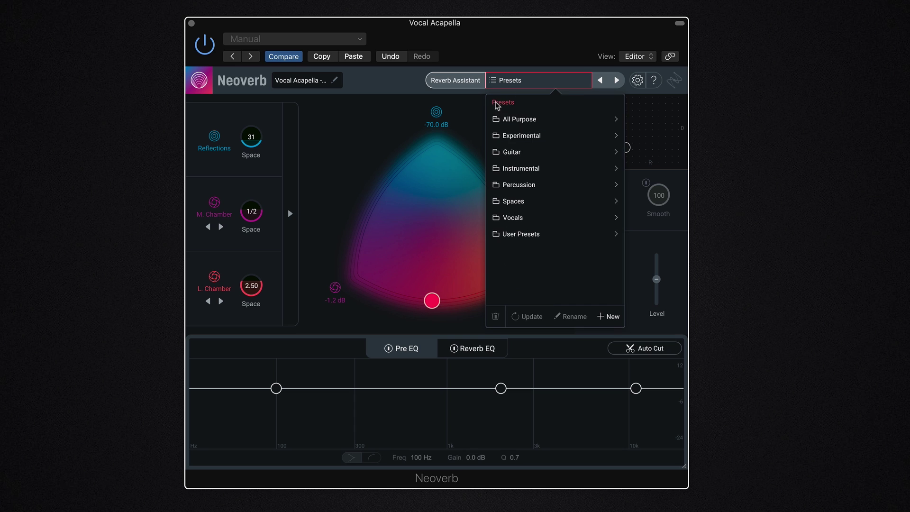
left_click(375, 97)
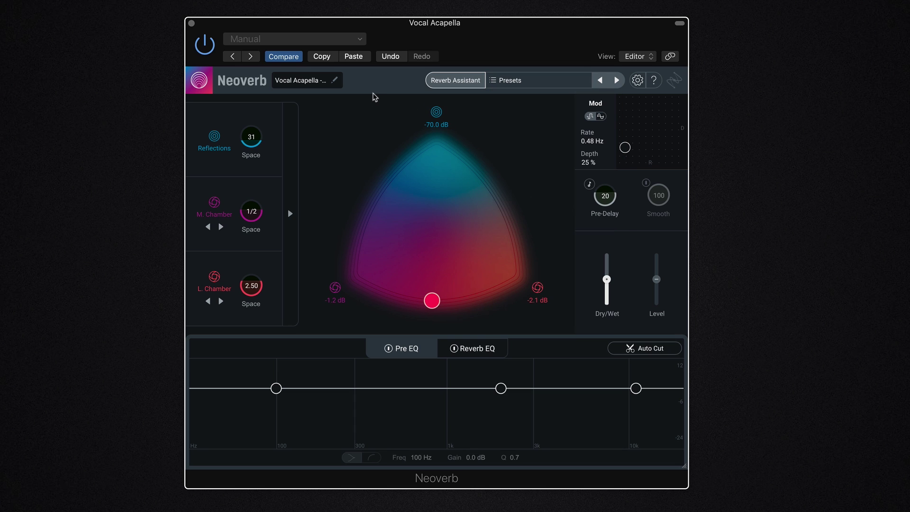
left_click(511, 79)
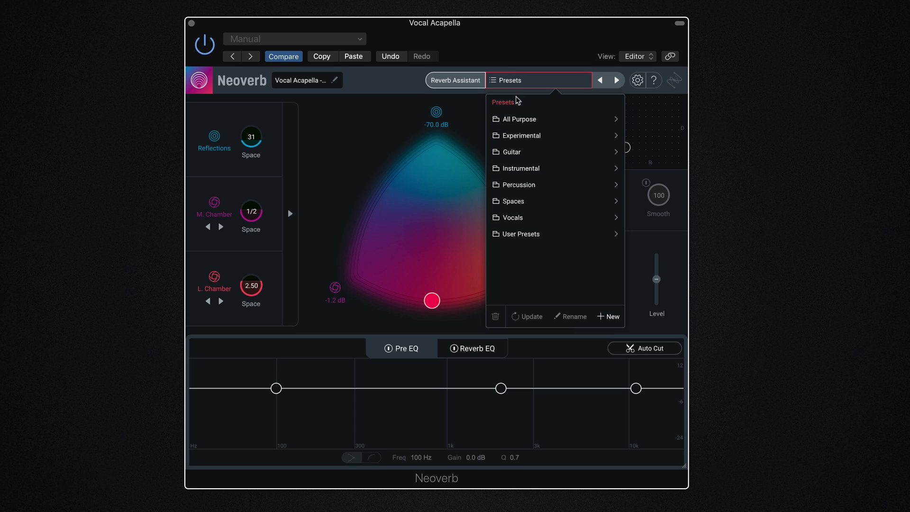
left_click(522, 217)
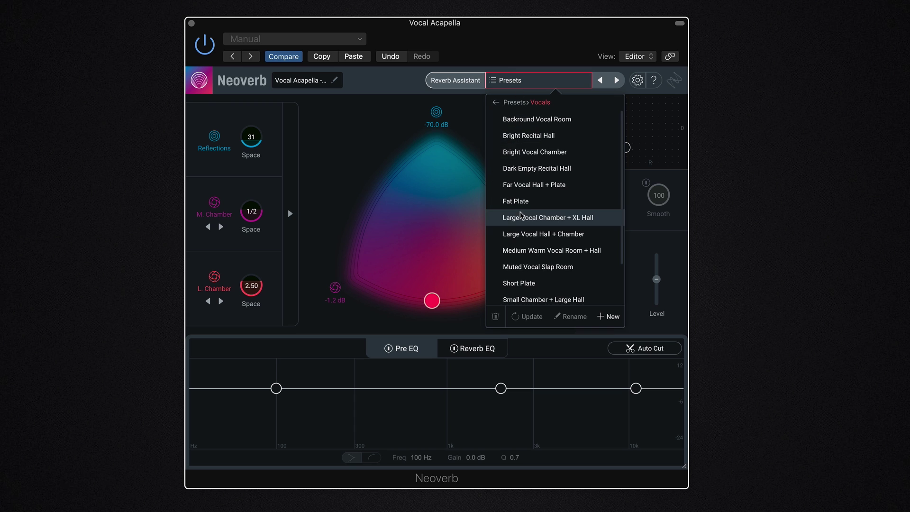
scroll(576, 234, "down", 3)
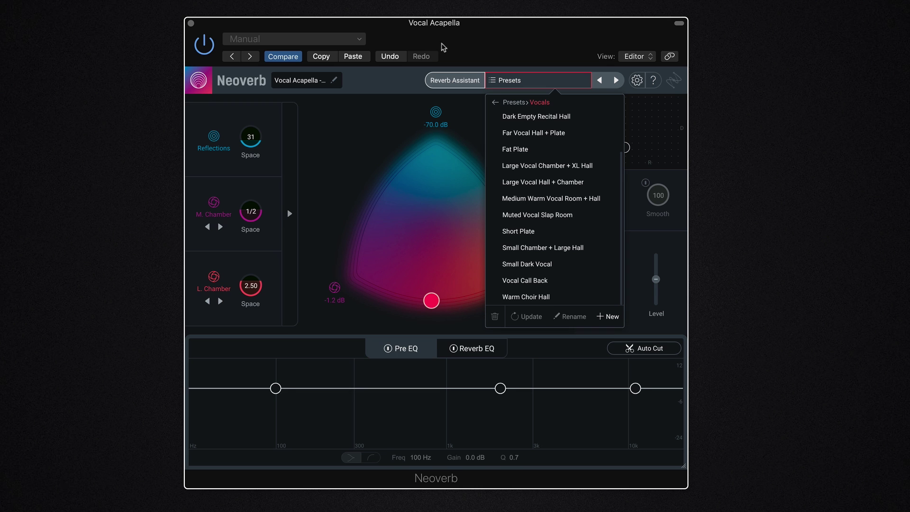
Run the Reverb Assistant with Size L and Airy tone, play audio, and accept its suggestion.
left_click(455, 81)
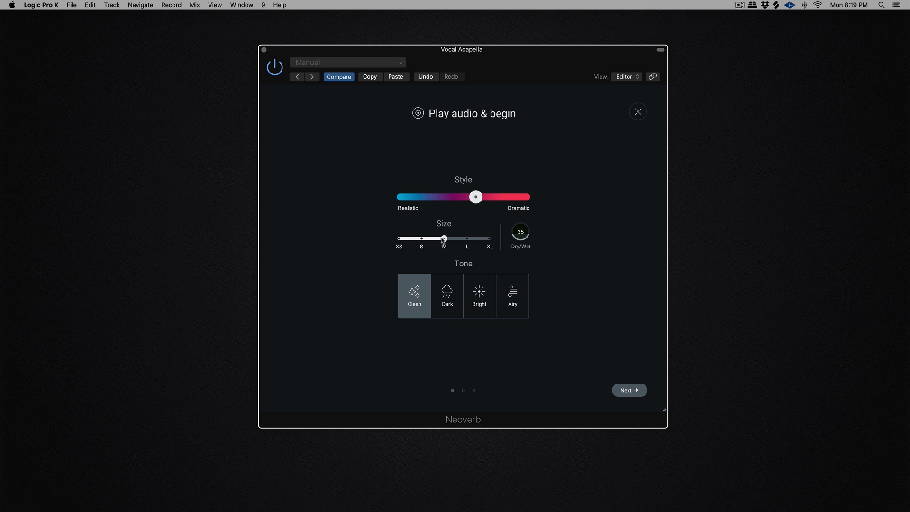
left_click_drag(440, 243, 466, 242)
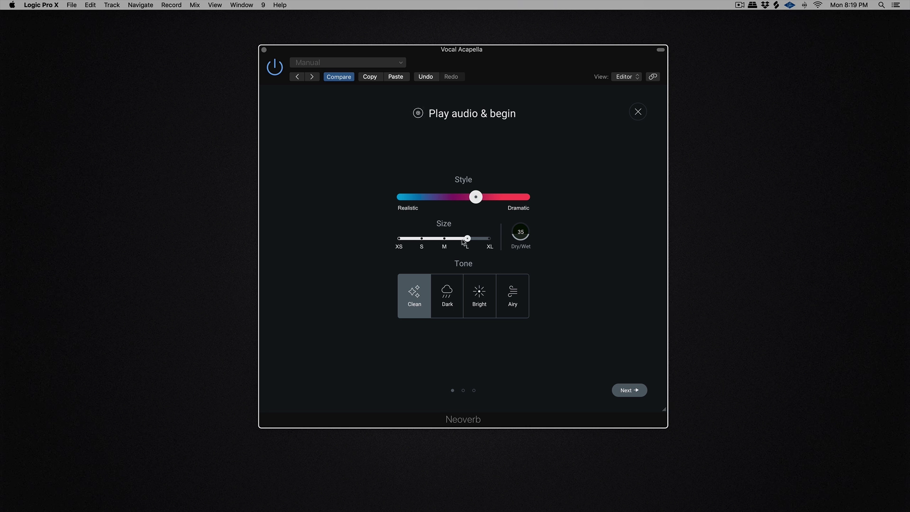
left_click(512, 296)
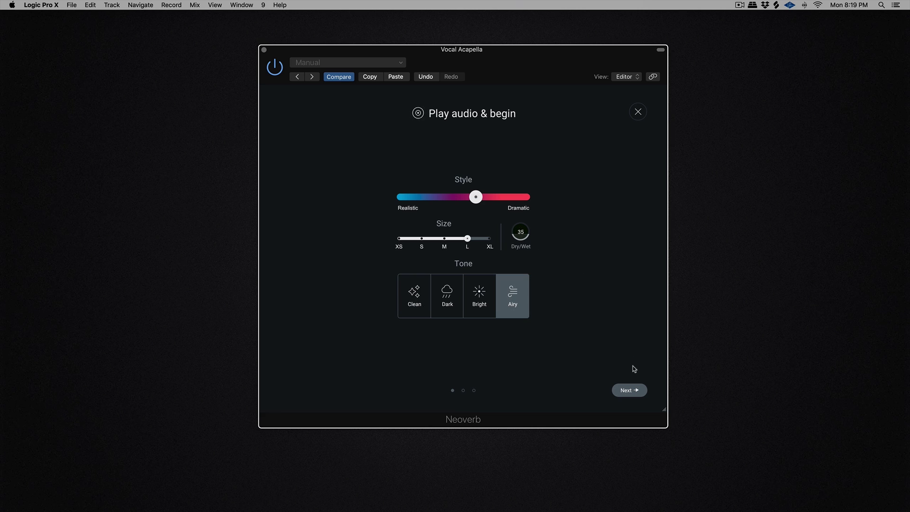
left_click(630, 390)
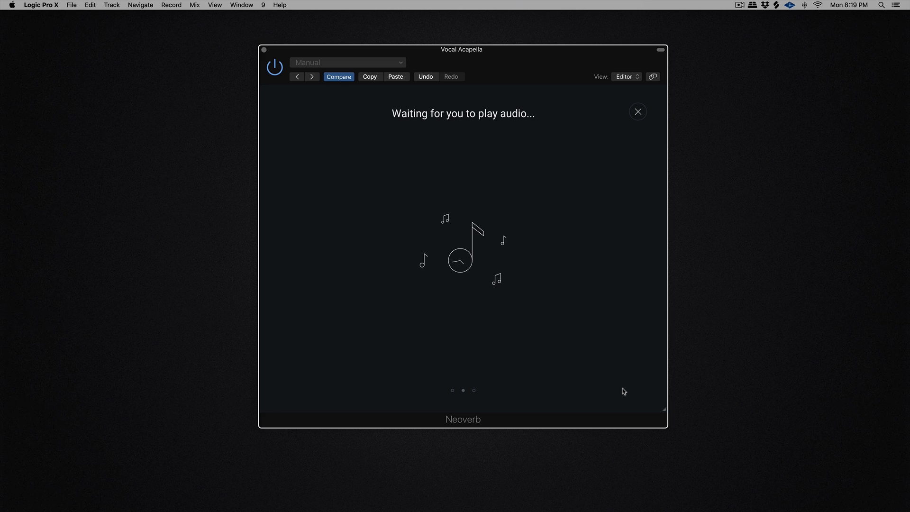
key("space")
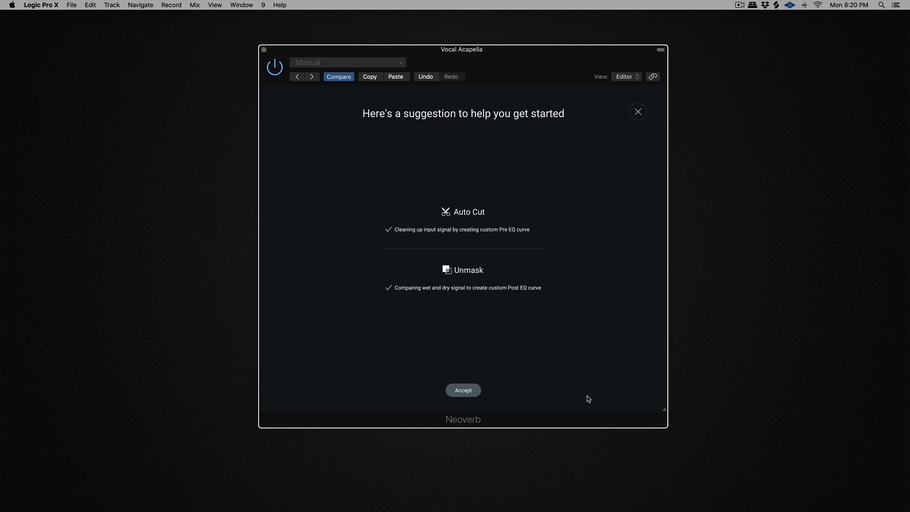
left_click(464, 391)
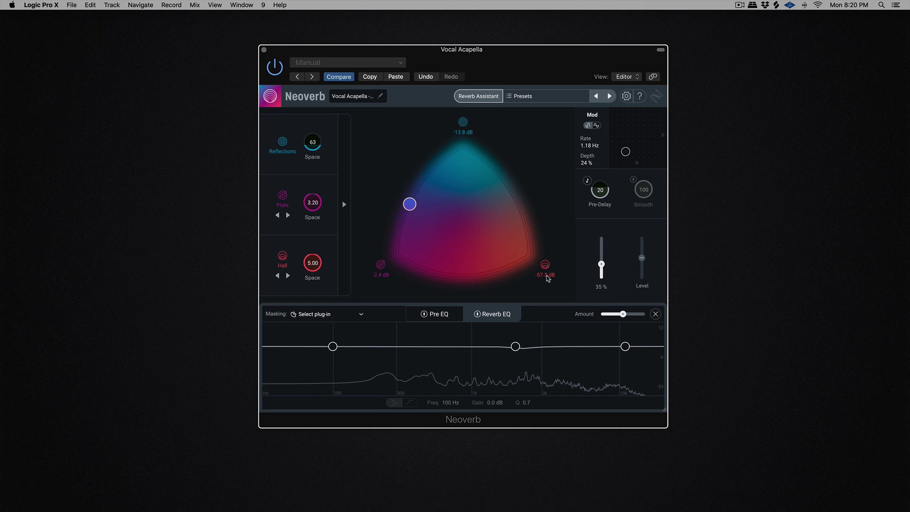
Move the low Pre EQ node to 381 Hz / -9.2 dB, max the Pre EQ Amount, and A/B its bypass.
left_click(446, 317)
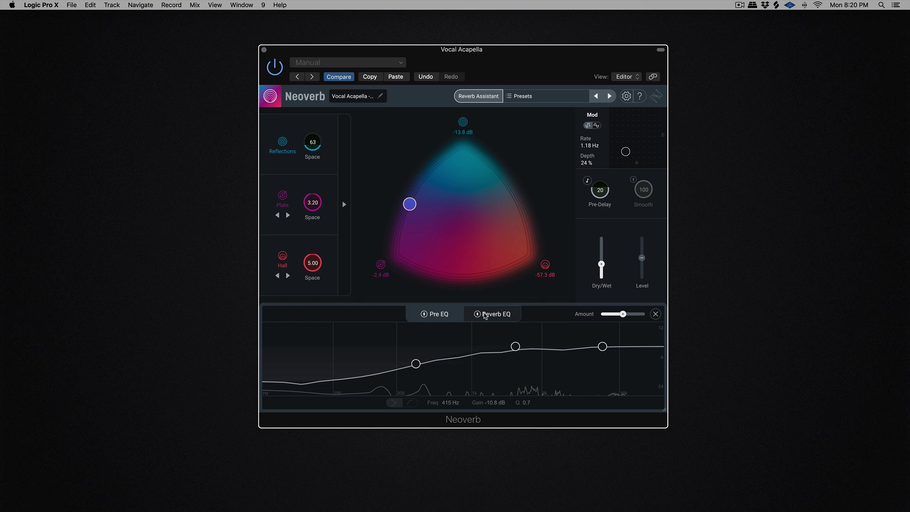
left_click(485, 315)
left_click(437, 316)
left_click(486, 317)
left_click(444, 318)
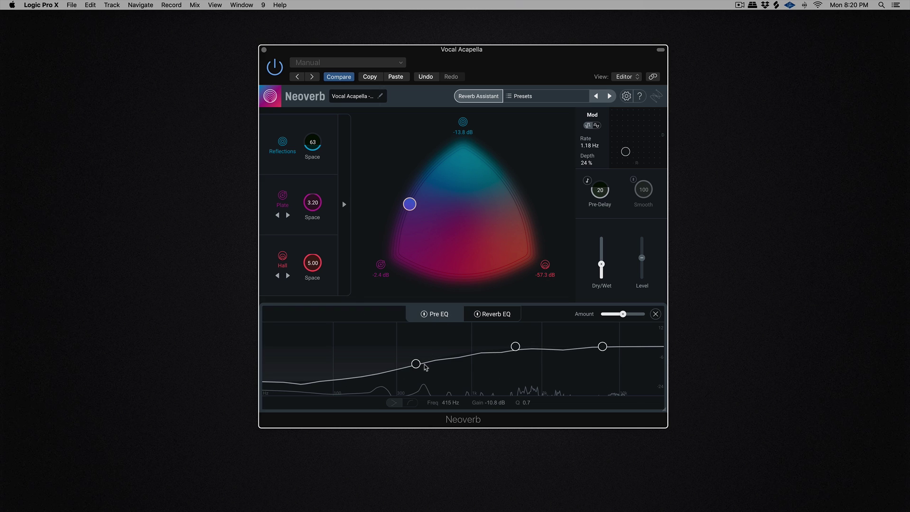
left_click_drag(416, 364, 412, 362)
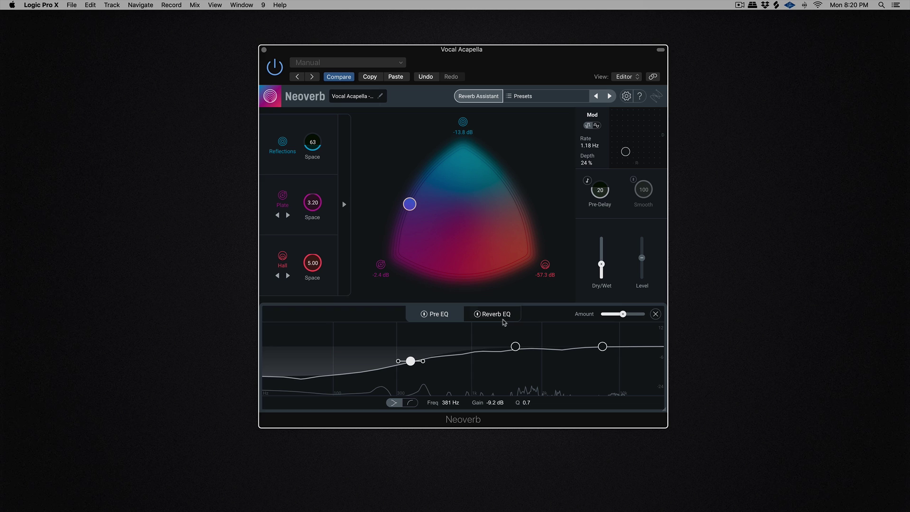
left_click_drag(625, 314, 646, 315)
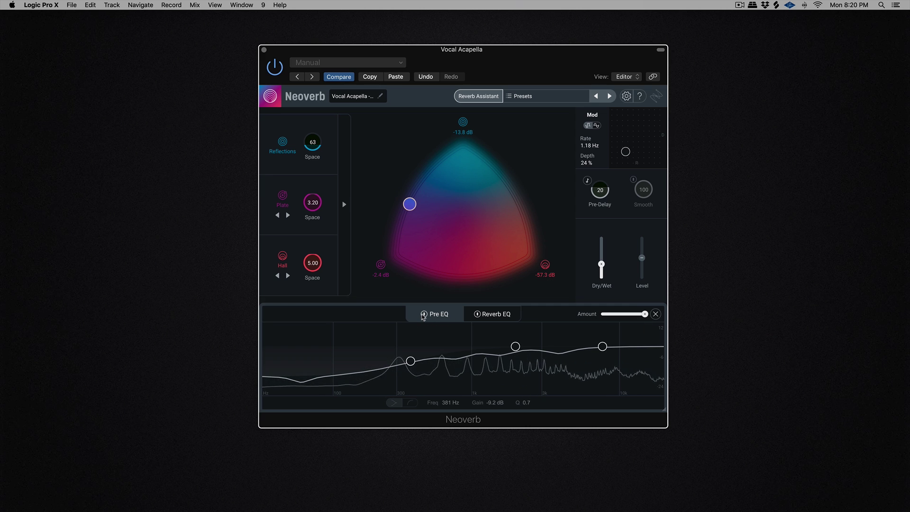
left_click(424, 315)
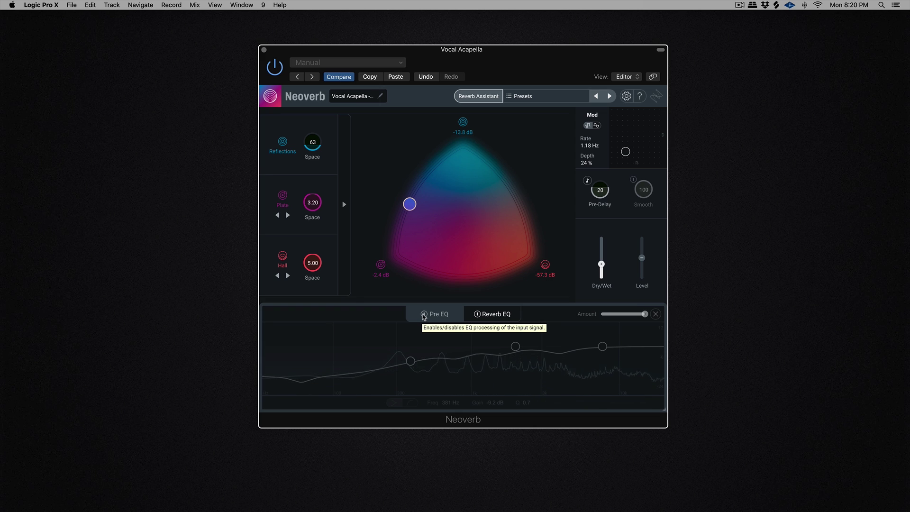
left_click(424, 315)
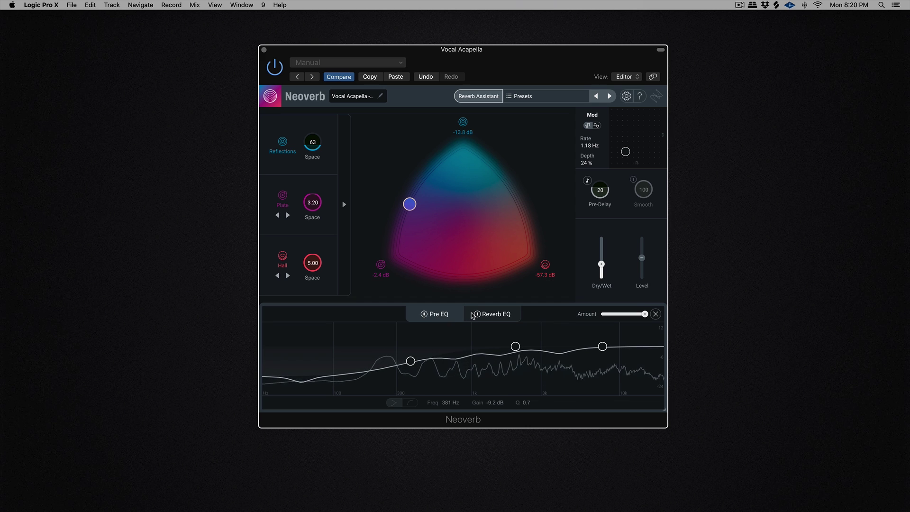
Raise the Reverb EQ Amount to 200% and compare it bypassed and on.
left_click(503, 316)
left_click_drag(667, 315, 664, 315)
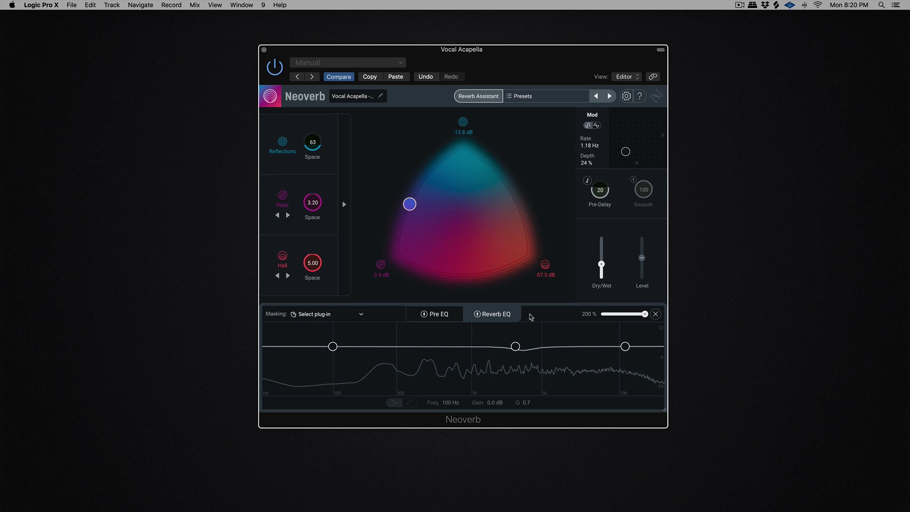
left_click(478, 314)
left_click(478, 314)
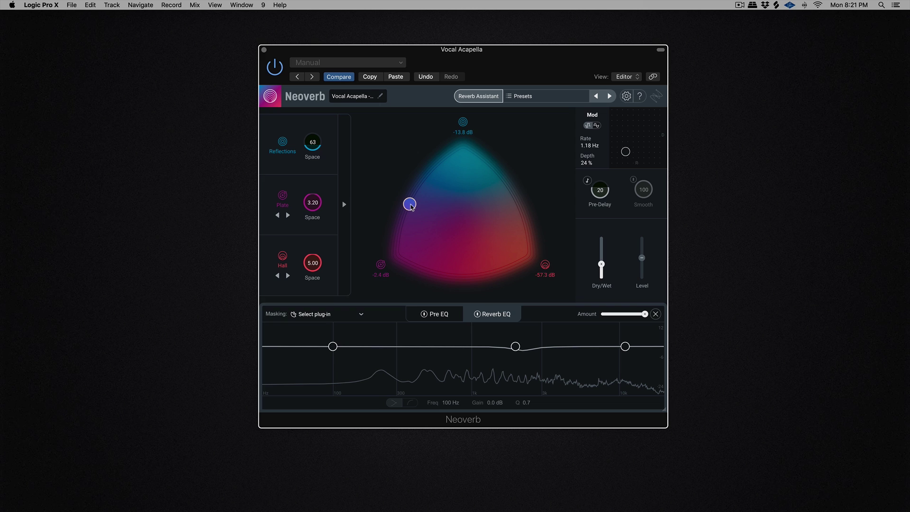
Sweep the blend puck around the triangle, settling near Hall: Hall -0.0, Reflections -13.9, Plate -29.3 dB.
left_click_drag(416, 213, 424, 221)
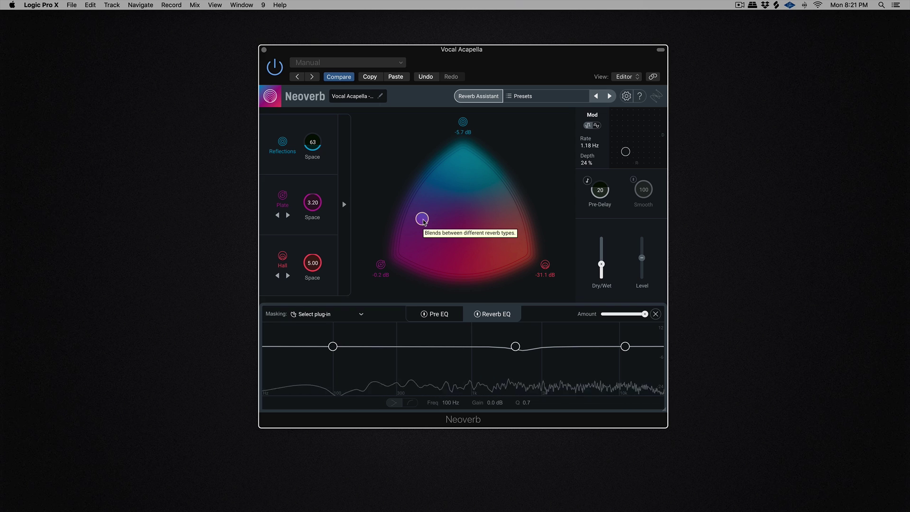
left_click_drag(423, 222, 432, 188)
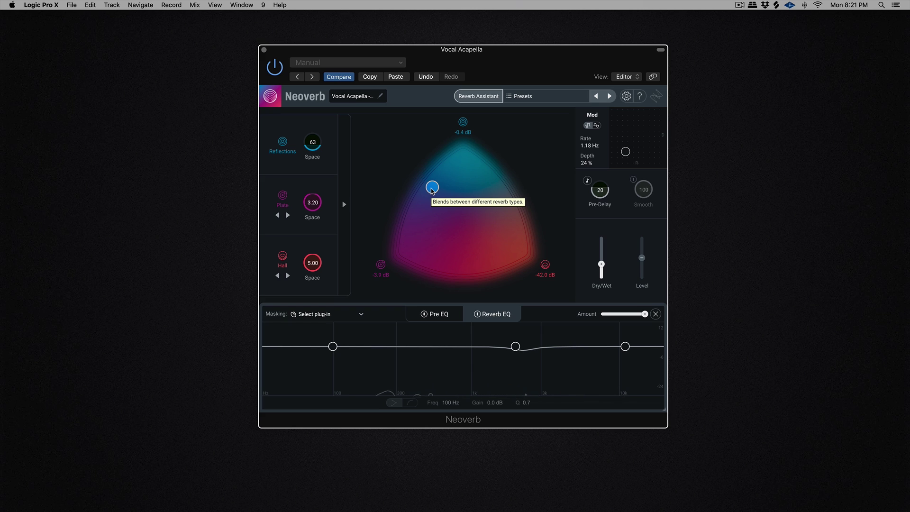
left_click_drag(431, 189, 424, 207)
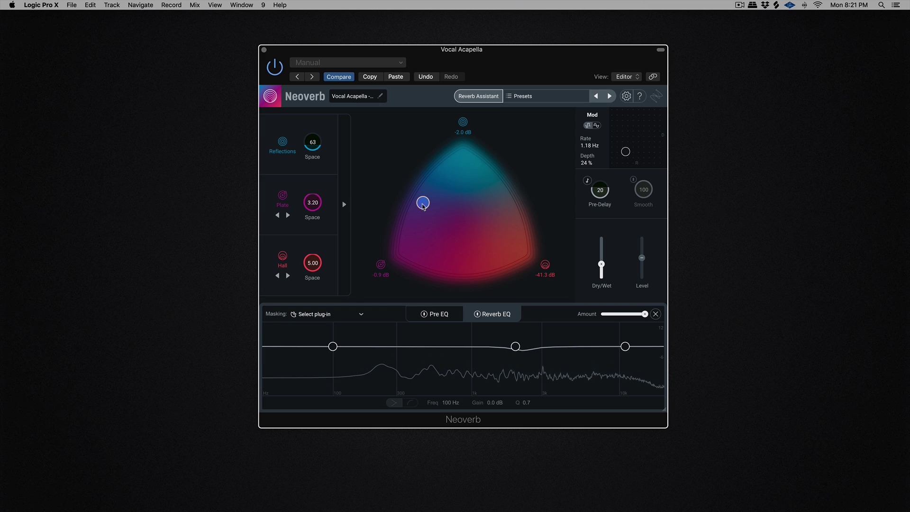
left_click_drag(424, 207, 444, 225)
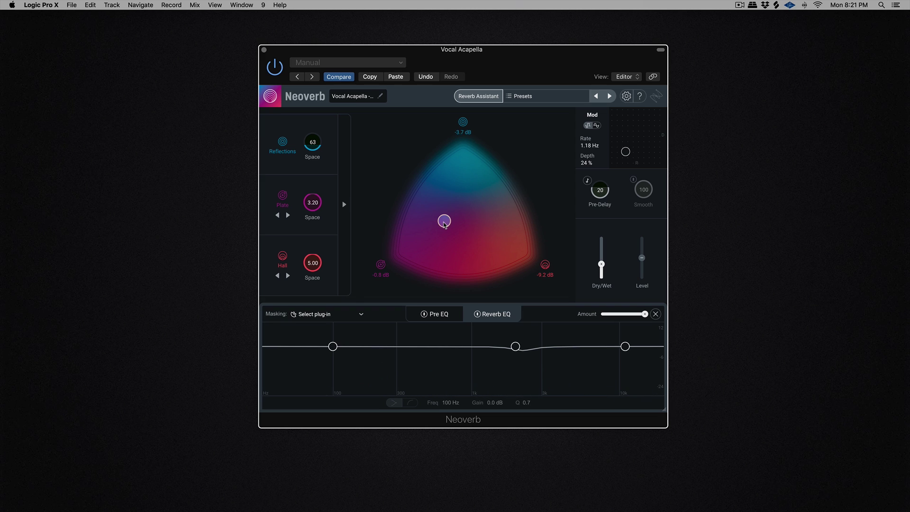
left_click_drag(450, 232, 490, 239)
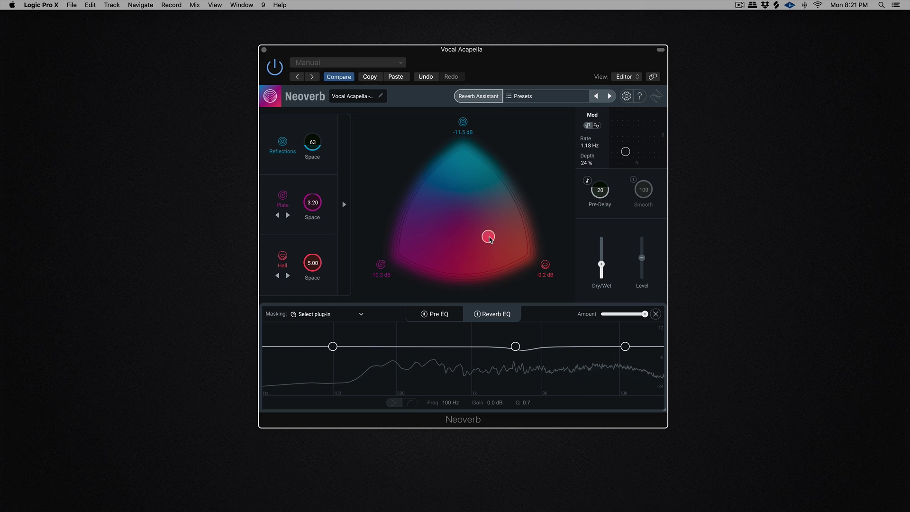
left_click_drag(490, 239, 529, 260)
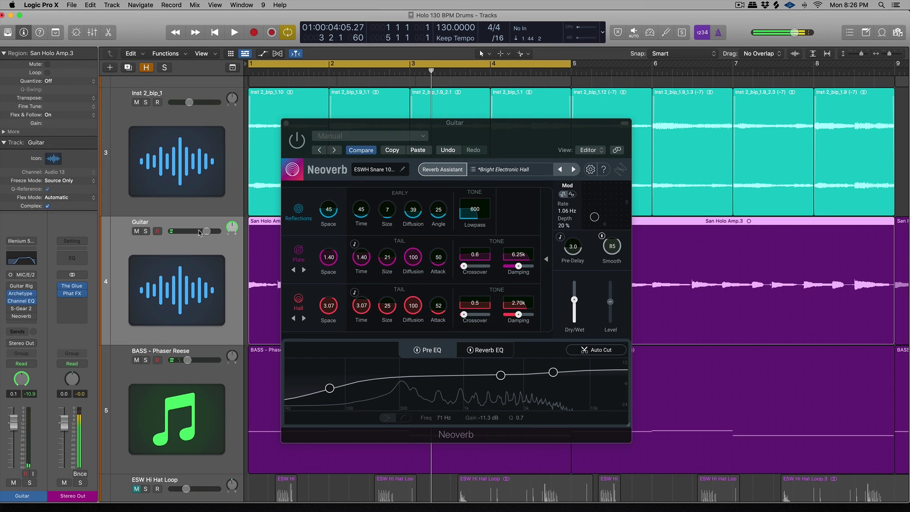
Solo and play the guitar region, lower Dry/Wet to 37%, and cut the top EQ band to -13.1 dB at 8435 Hz.
key("ctrl+s")
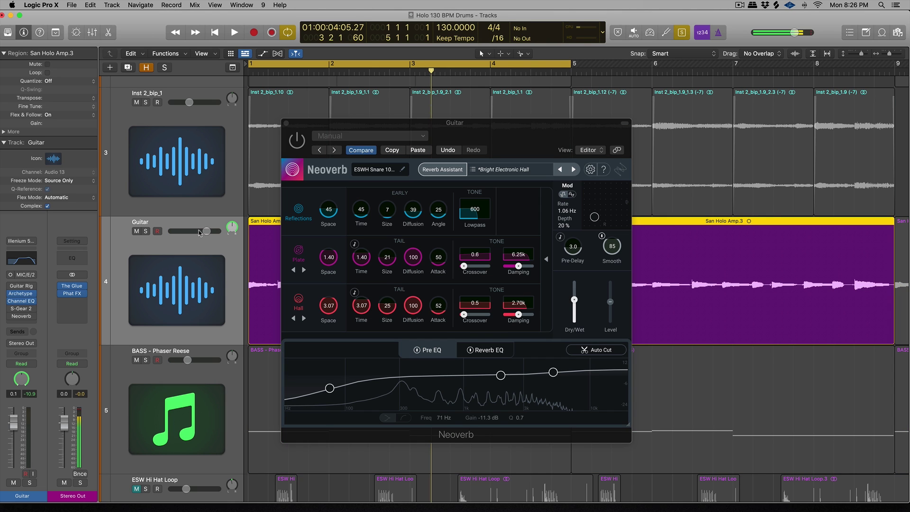
key("space")
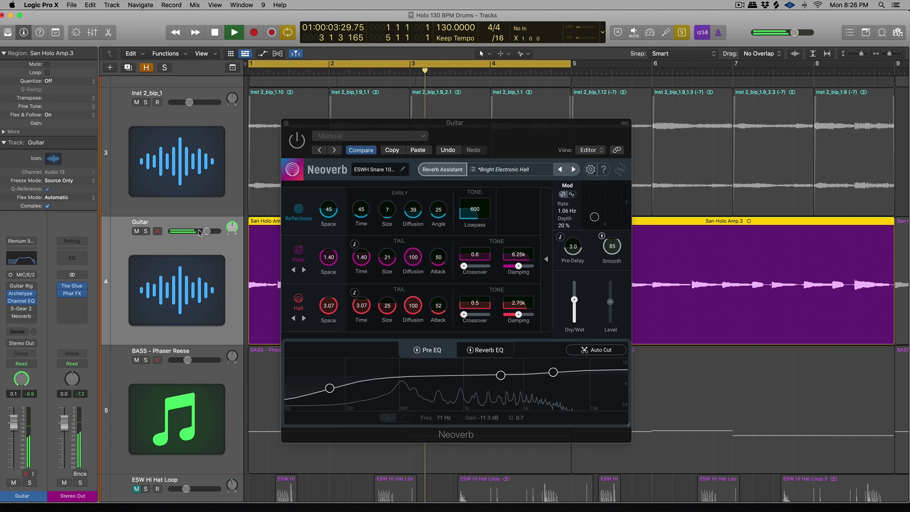
key("space")
left_click(303, 132)
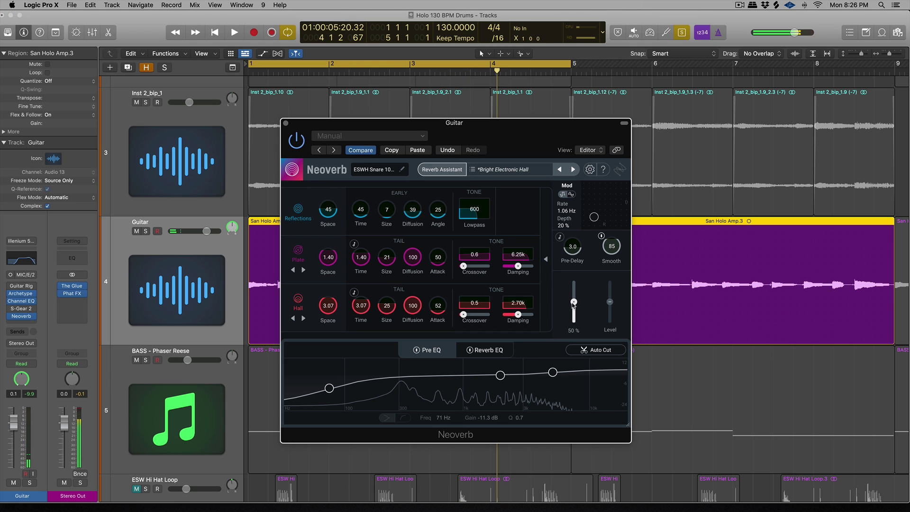
key("space")
left_click_drag(574, 305, 573, 308)
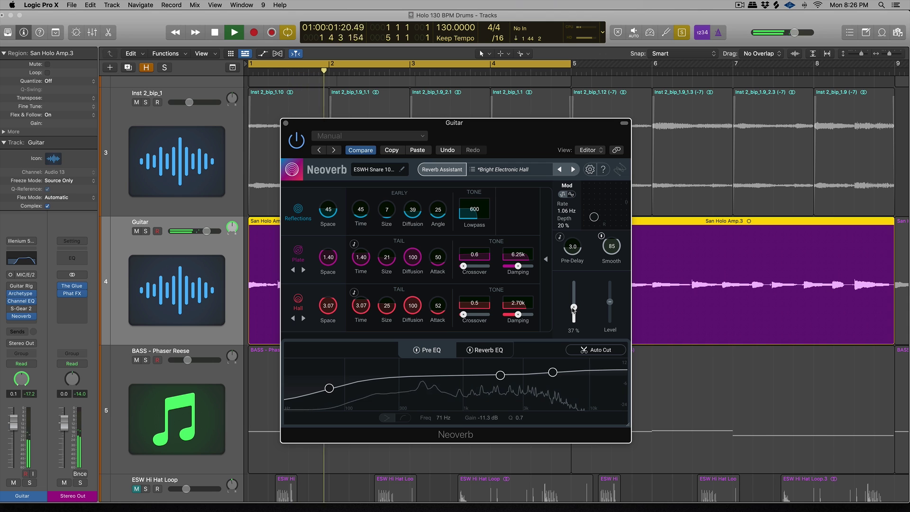
left_click_drag(553, 372, 583, 389)
Set the mid EQ band to +1.1 dB at 2049 Hz, Plate space 1.77, Hall space 5.67, and add Hall damping.
left_click(500, 375)
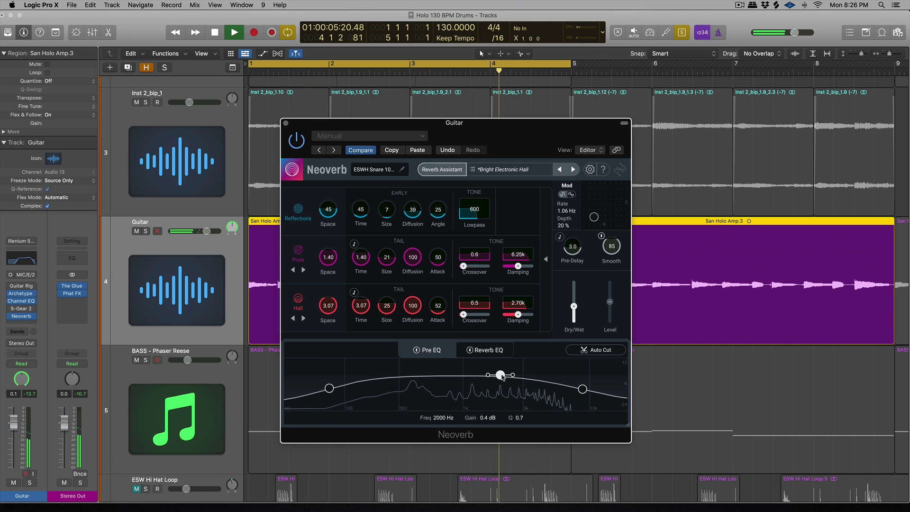
left_click_drag(502, 376, 503, 374)
left_click_drag(328, 305, 329, 260)
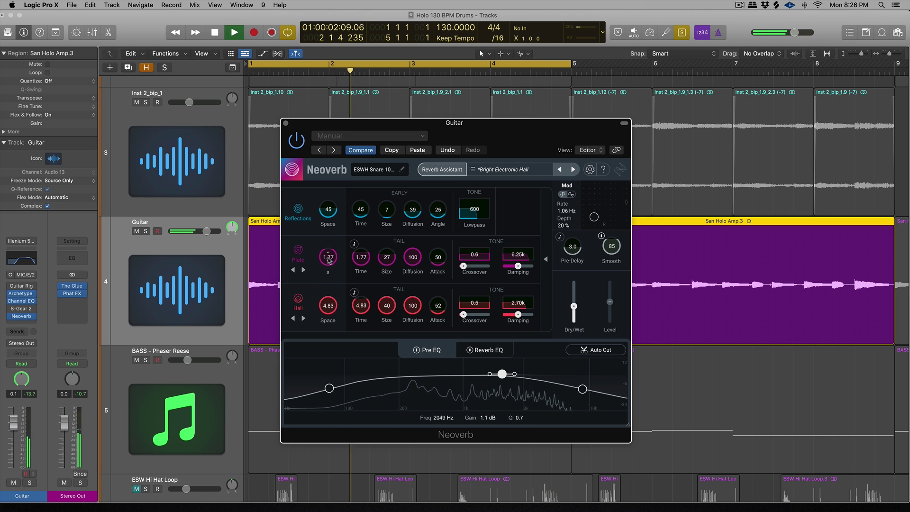
left_click_drag(328, 305, 363, 295)
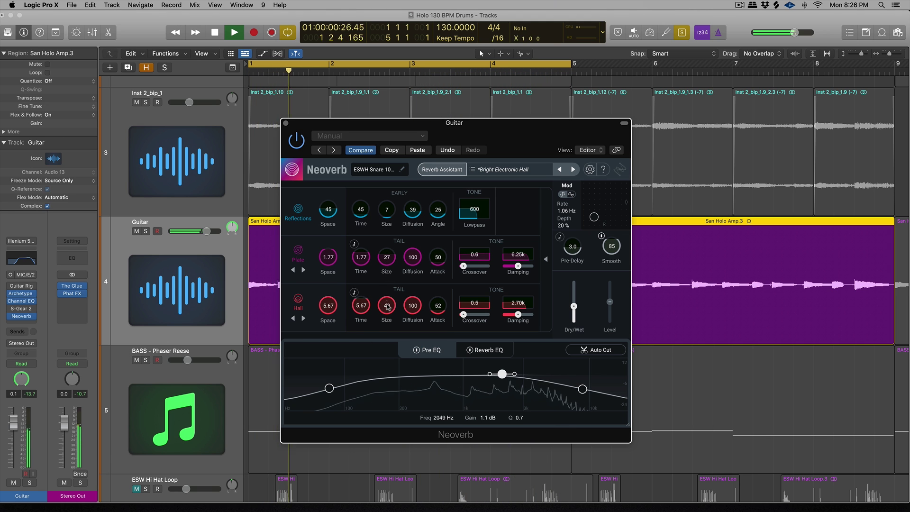
mouse_move(568, 303)
left_click_drag(518, 315, 525, 316)
Unsolo, reset the Guitar volume to 0 dB, and lower Inst 2_bip_1 to -4.6 dB.
key("space")
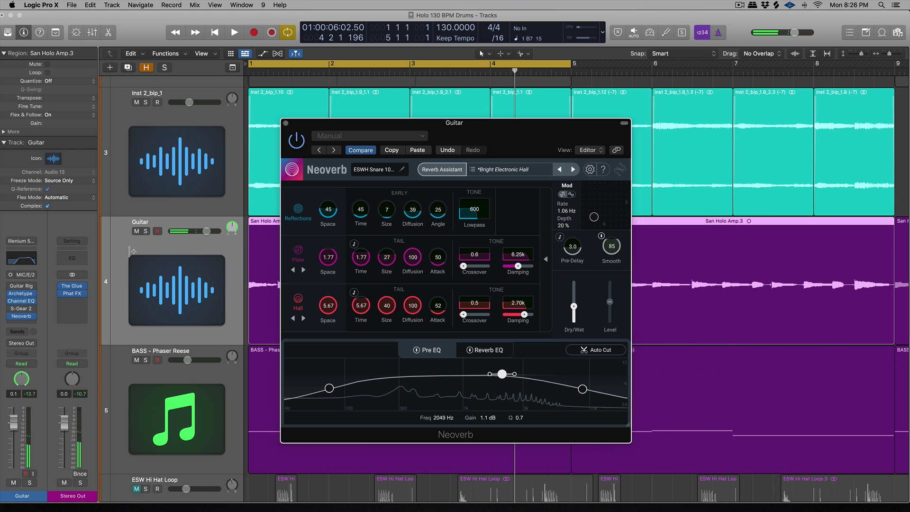
left_click(207, 233, "alt")
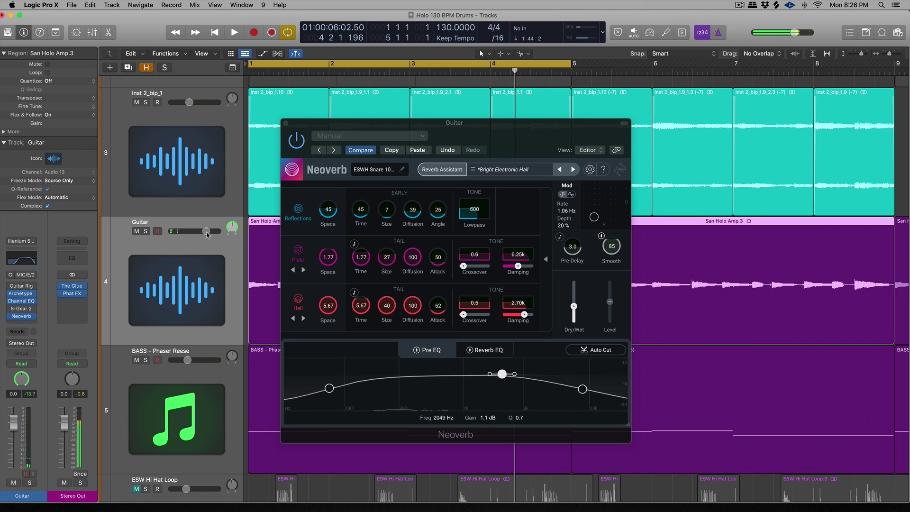
key("space")
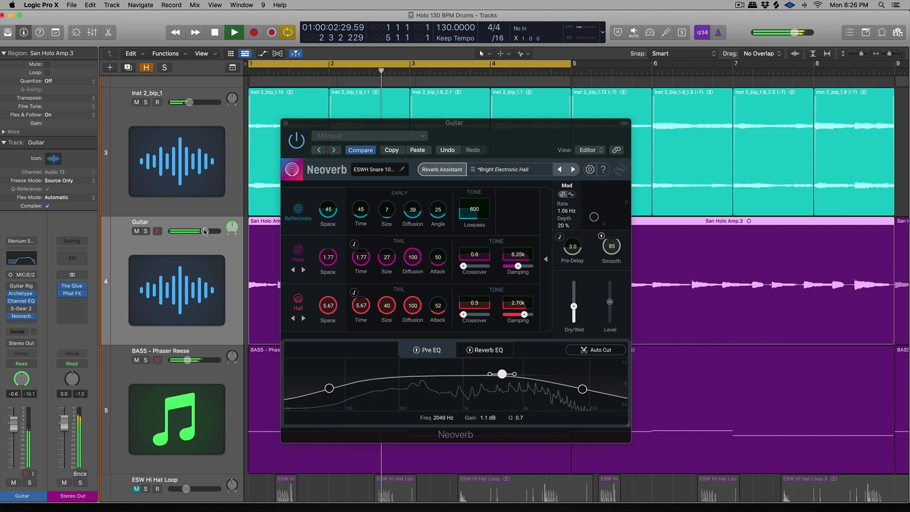
scroll(204, 229, "up", 5)
scroll(205, 229, "down", 5)
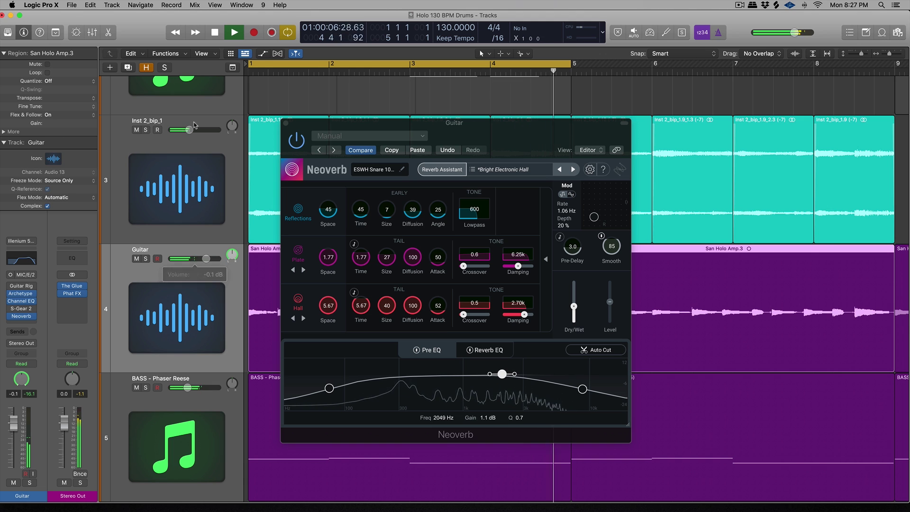
left_click_drag(189, 129, 207, 133)
Close the guitar track's Neoverb window.
left_click(285, 123)
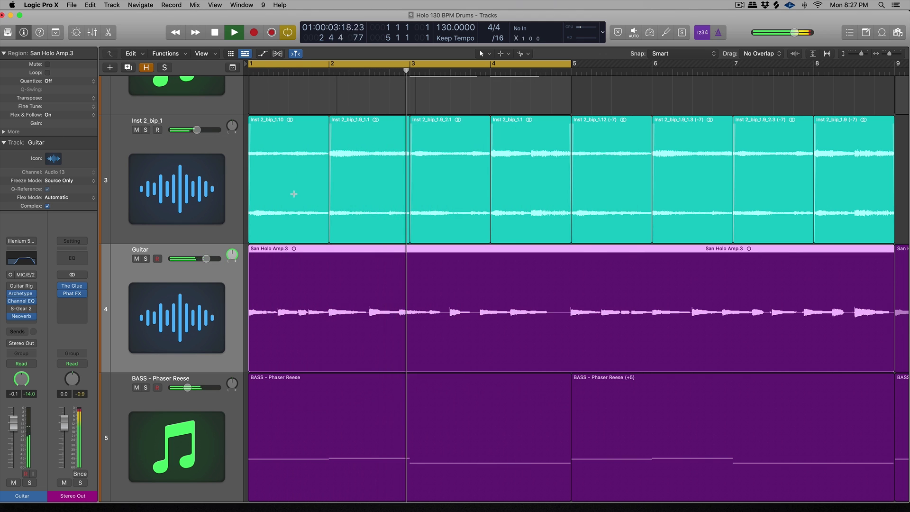
scroll(294, 195, "down", 4)
scroll(294, 195, "up", 8)
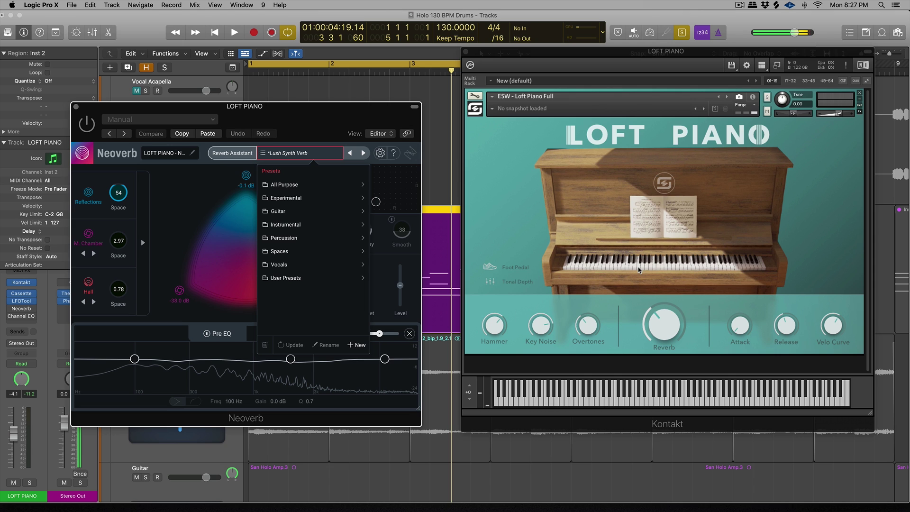
Play the piano and place the LOFT PIANO Neoverb window beside the Kontakt Loft Piano instrument.
left_click(670, 369)
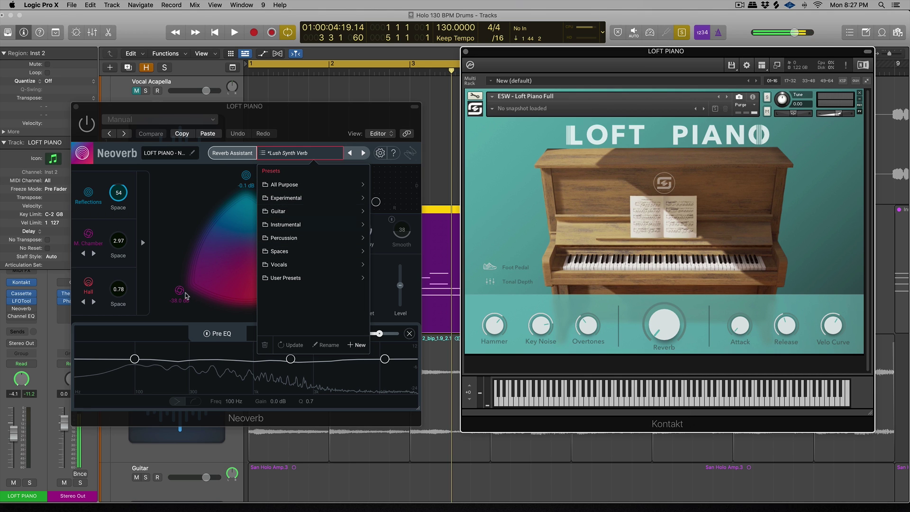
key("space")
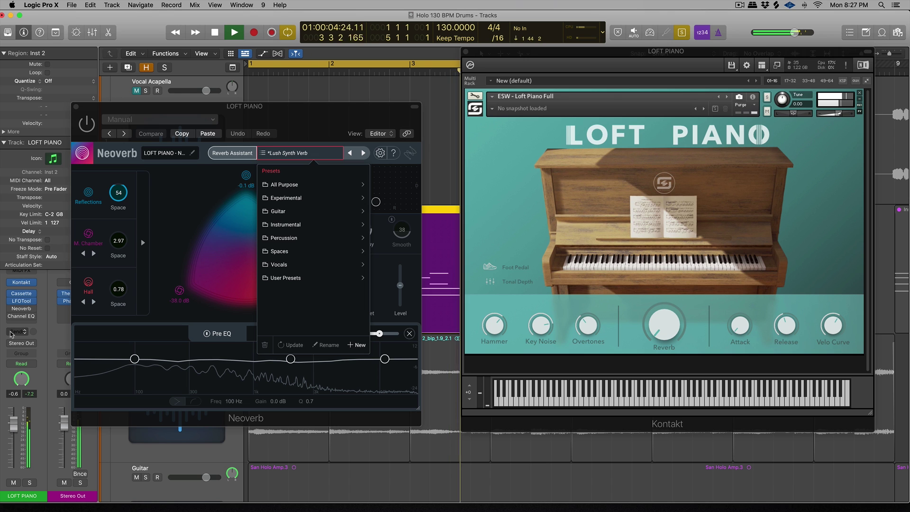
left_click_drag(92, 110, 464, 112)
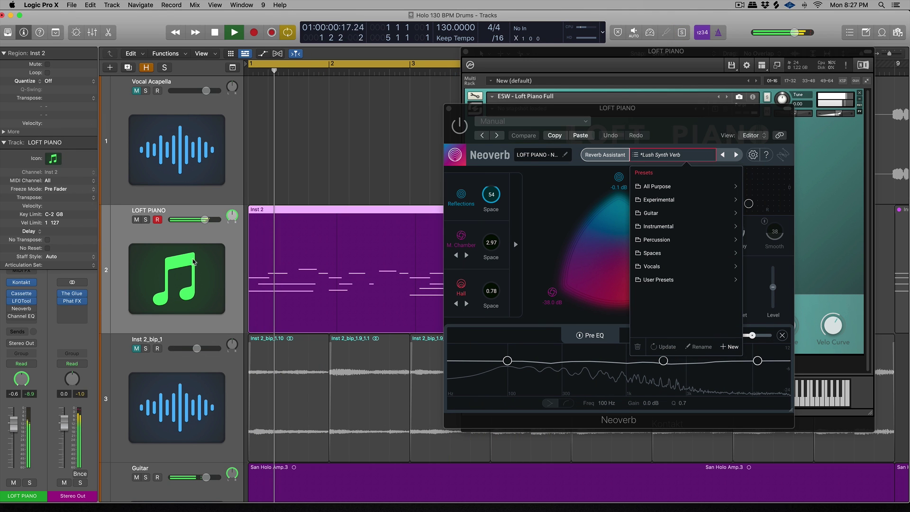
scroll(144, 266, "down", 5)
scroll(146, 261, "up", 3)
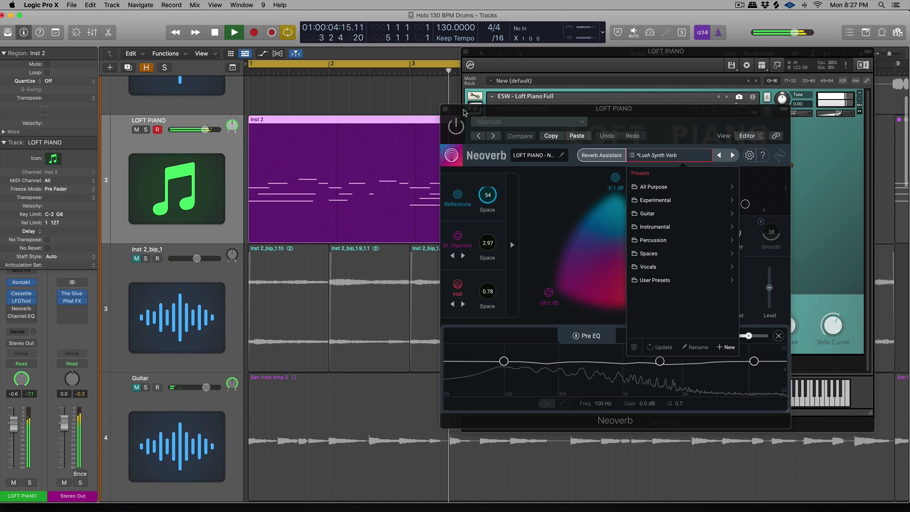
left_click_drag(464, 112, 139, 127)
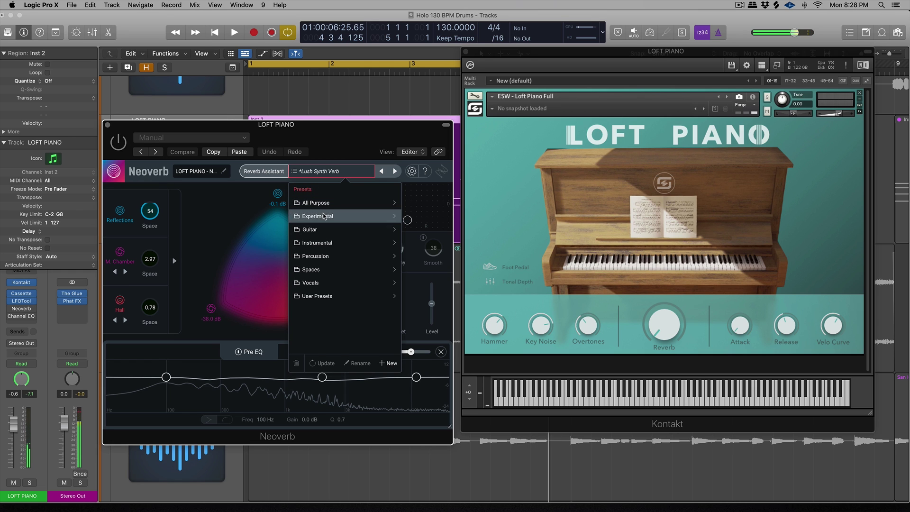
Audition the Experimental presets Outer Orbit, Long Cinematic Decay and Parallel Universe, then reload Lush Synth Verb.
left_click(324, 215)
scroll(342, 234, "down", 4)
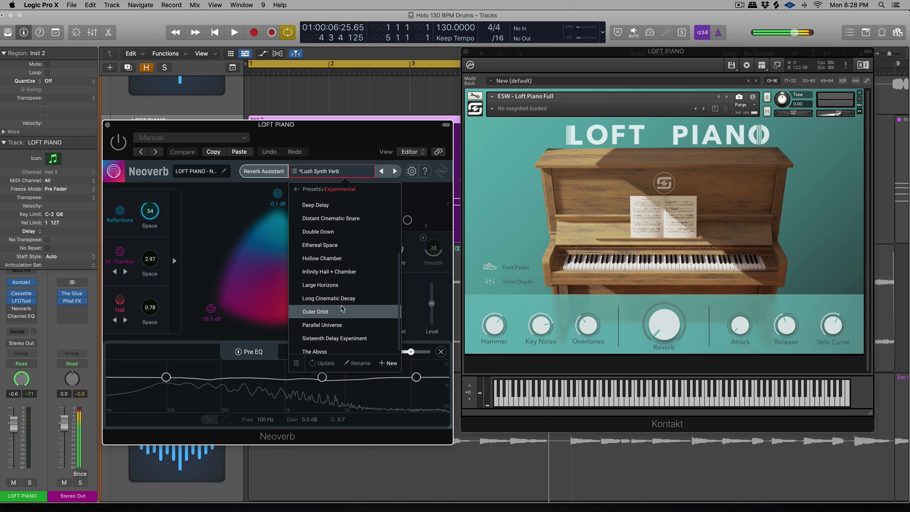
left_click(344, 310)
key("space")
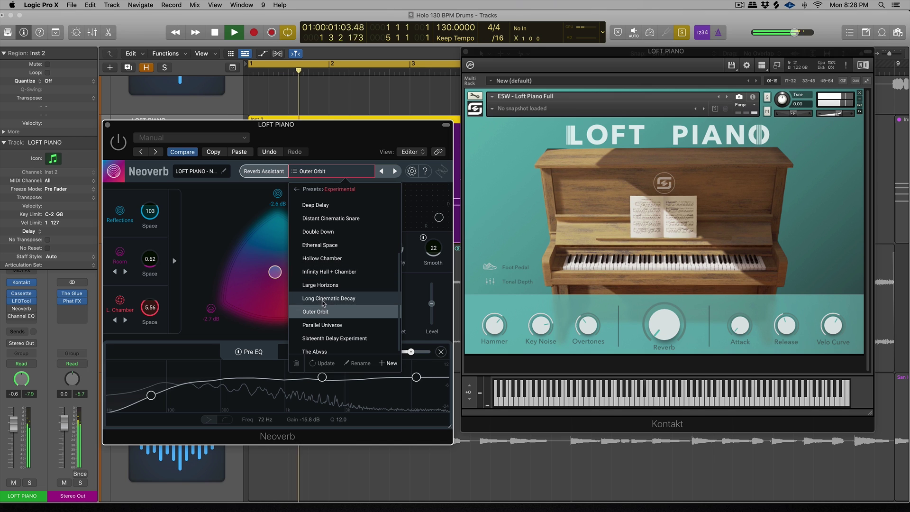
left_click(323, 302)
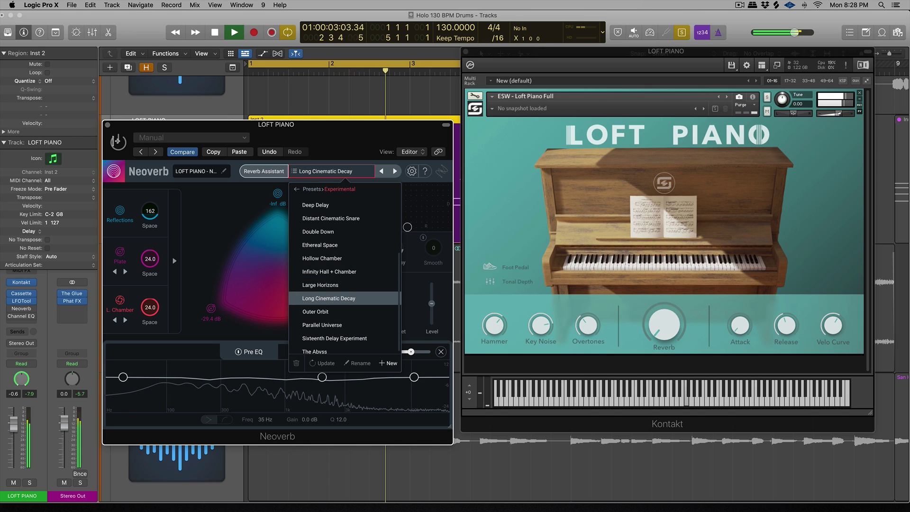
left_click(322, 311)
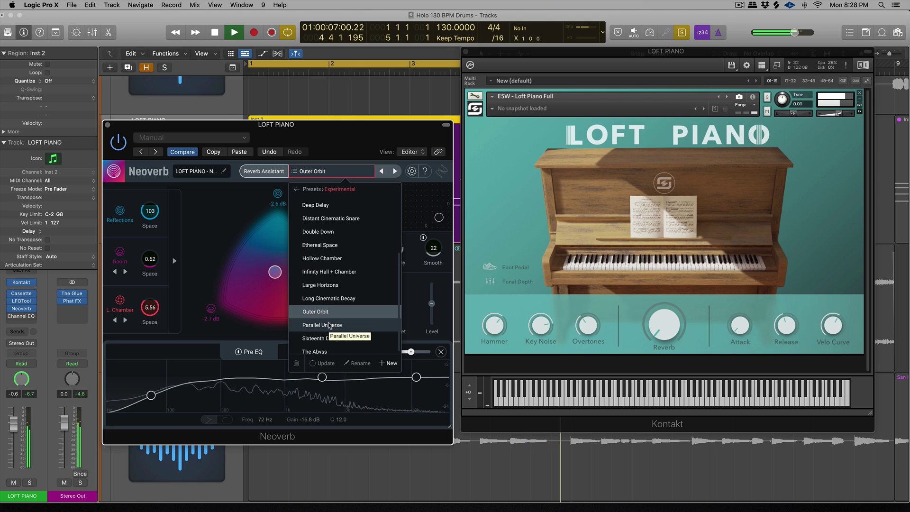
left_click(330, 326)
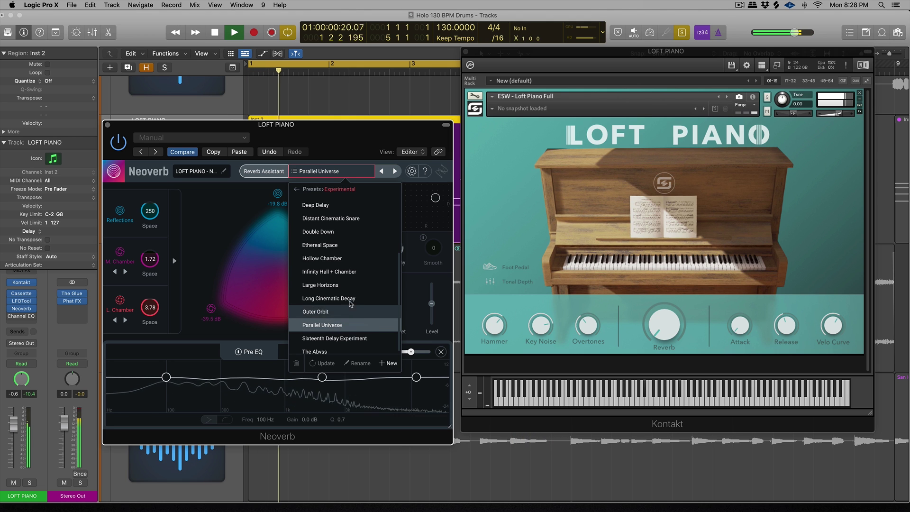
left_click(320, 233)
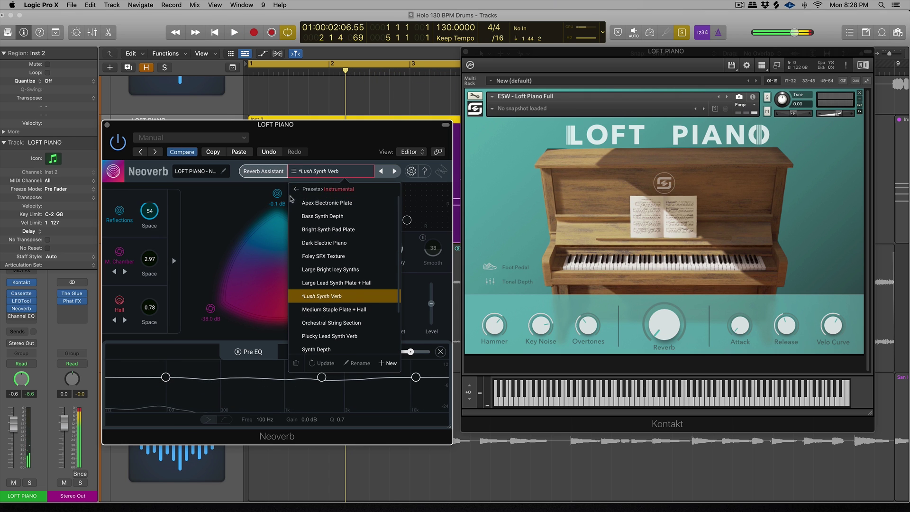
Raise the piano reverb's dry/wet to 62% and cut its Pre EQ lows by 15.3 dB at 208 Hz.
left_click(266, 204)
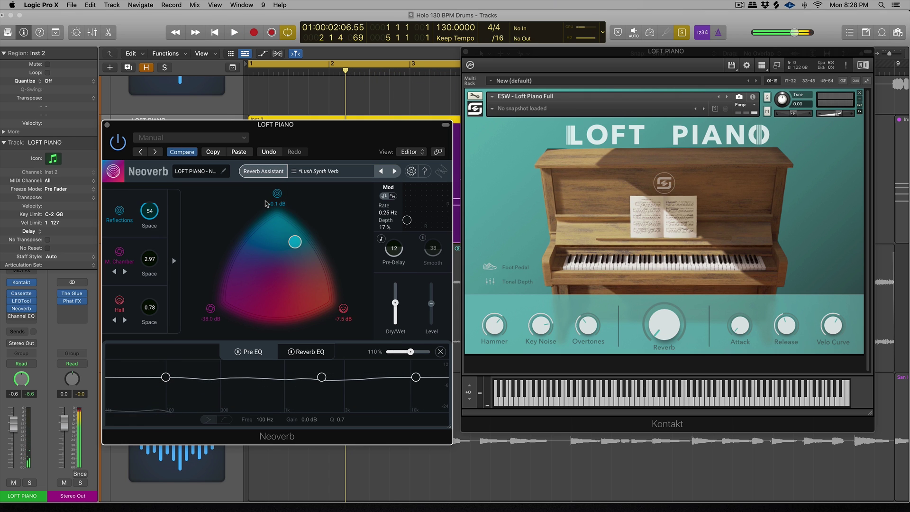
key("space")
left_click_drag(395, 302, 396, 301)
left_click_drag(167, 377, 205, 398)
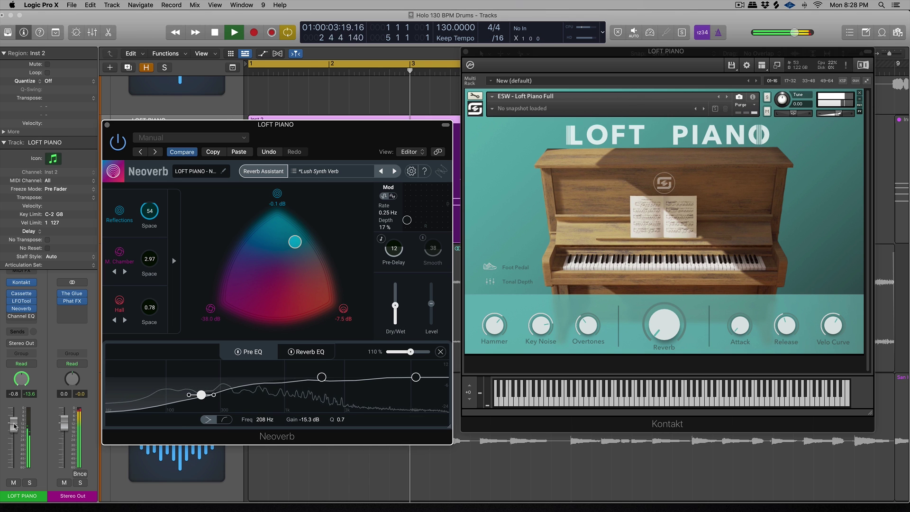
left_click_drag(269, 129, 241, 120)
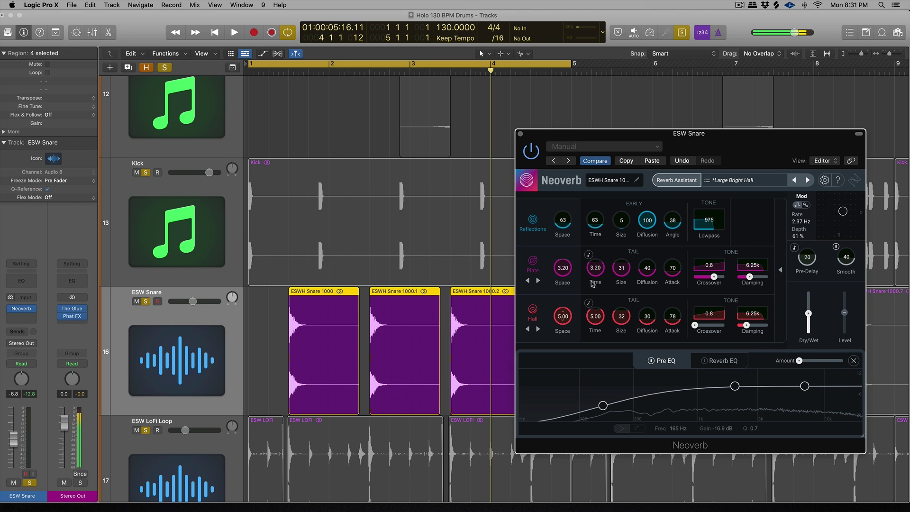
Load the Percussion preset Clean Snare Plate on the snare reverb and audition it.
left_click(747, 181)
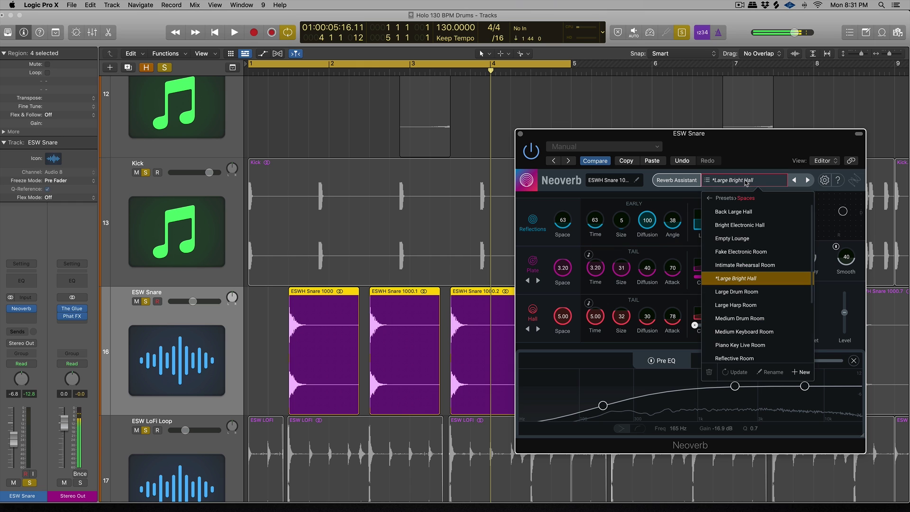
left_click(710, 198)
left_click(742, 266)
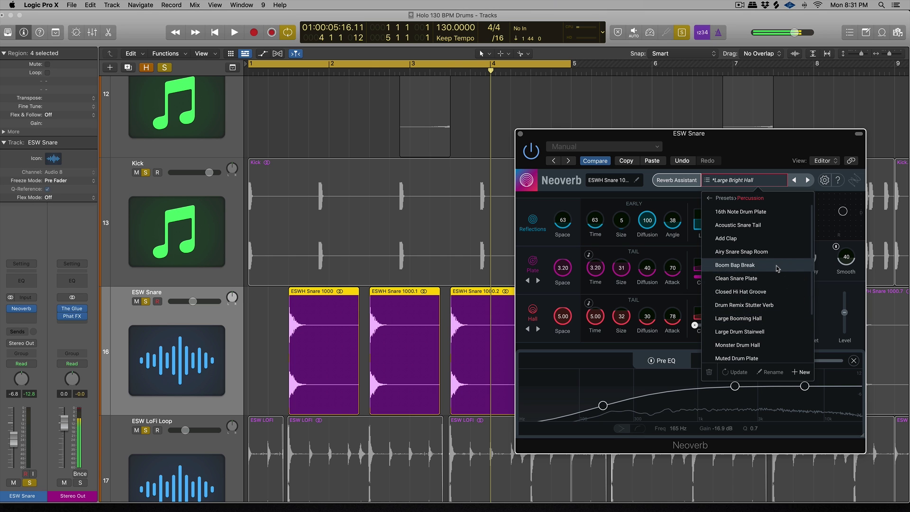
left_click(777, 280)
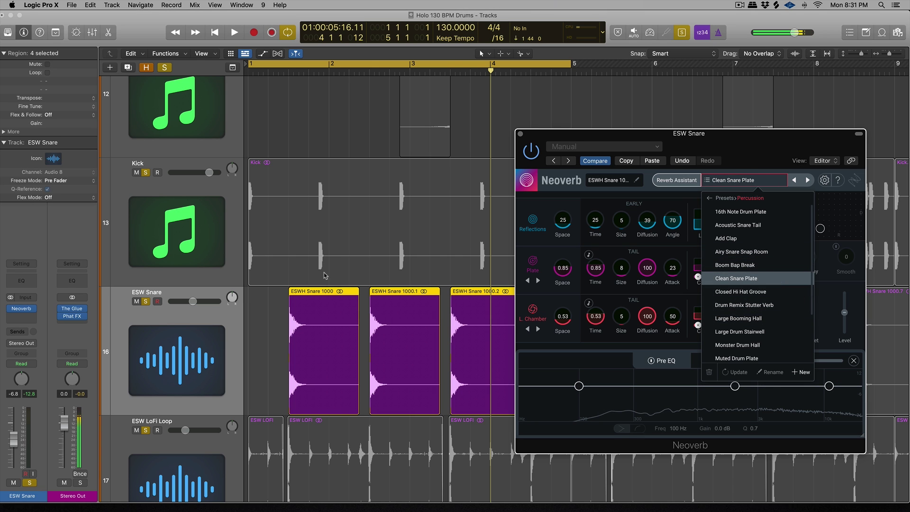
left_click(317, 306)
key("space")
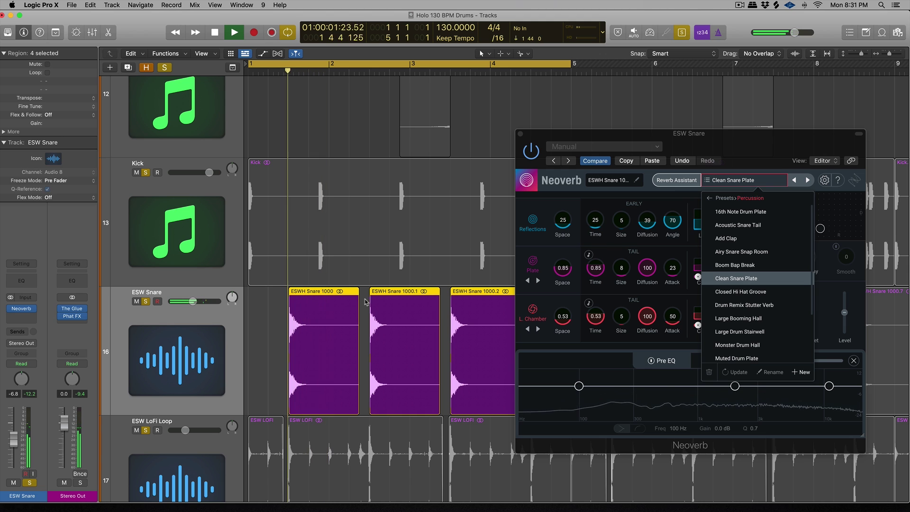
Collapse the snare reverb into the compact blend-triangle view and play all drums unsoloed.
left_click(550, 140)
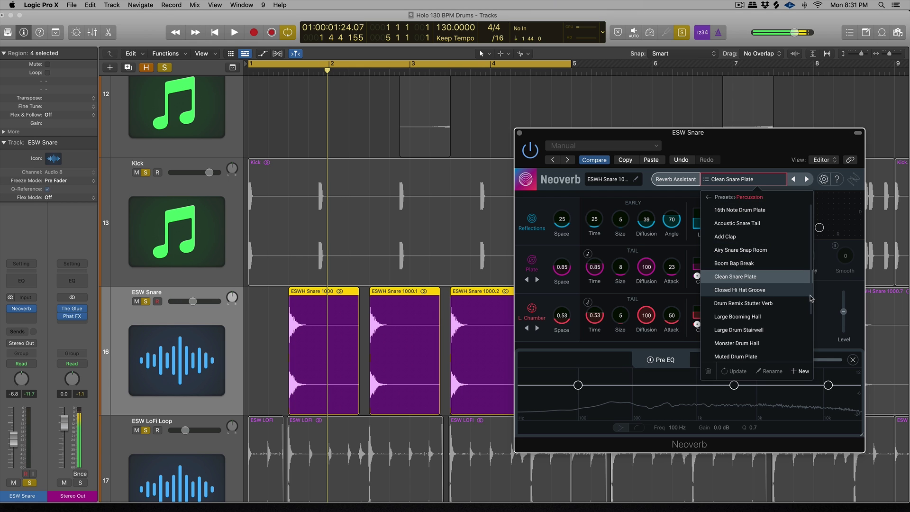
left_click(593, 216)
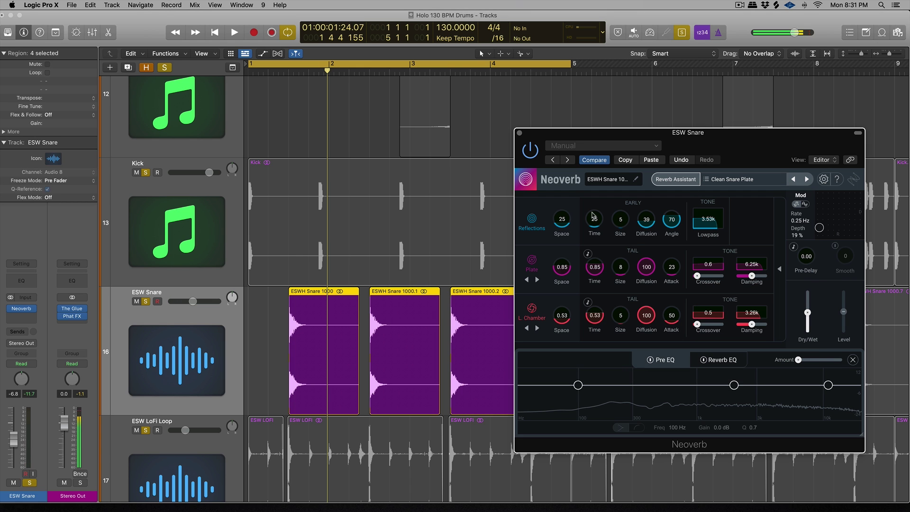
left_click(780, 269)
key("ctrl+s")
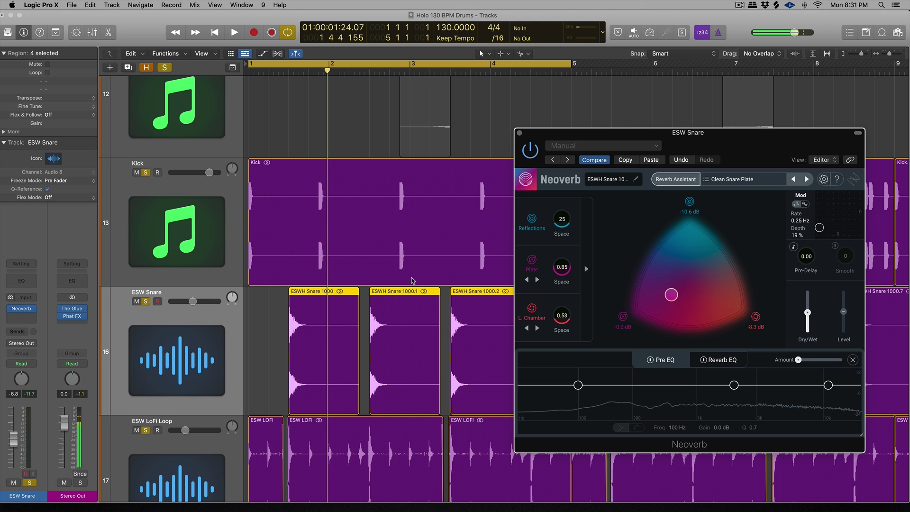
key("space")
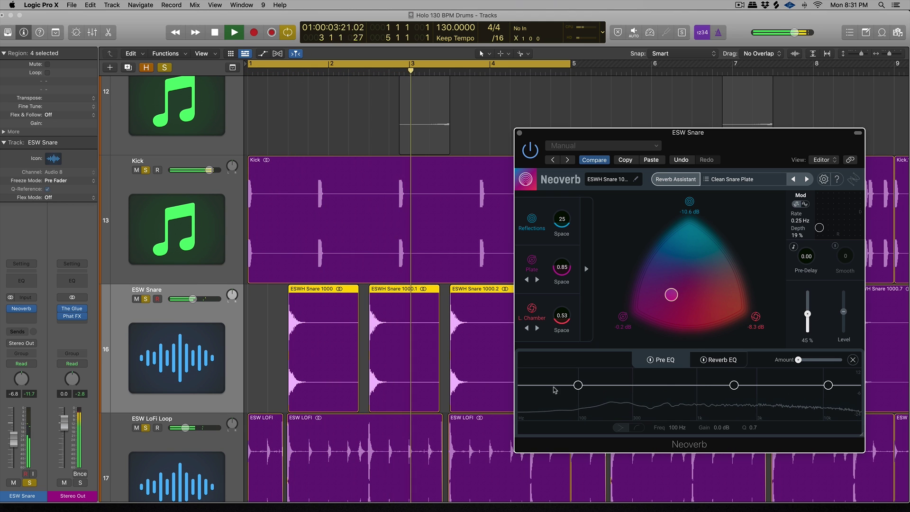
scroll(379, 332, "down", 3)
scroll(373, 350, "up", 4)
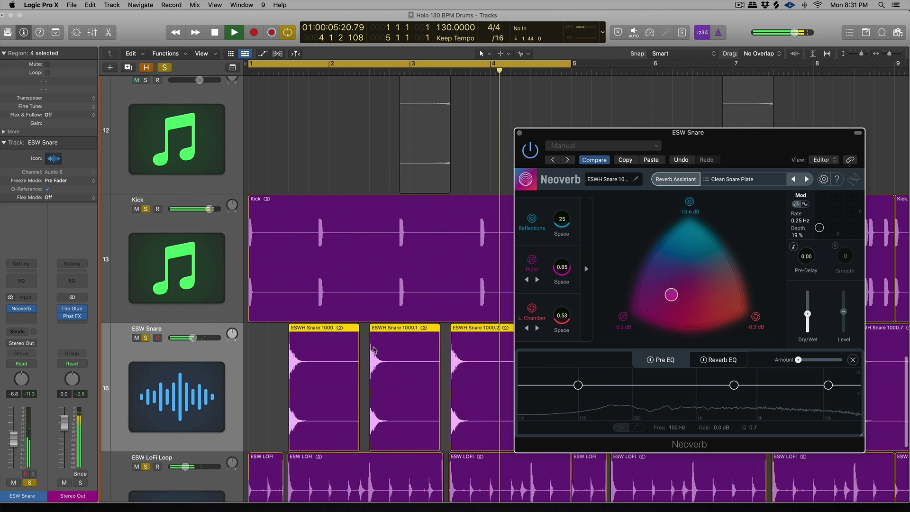
scroll(332, 332, "up", 10)
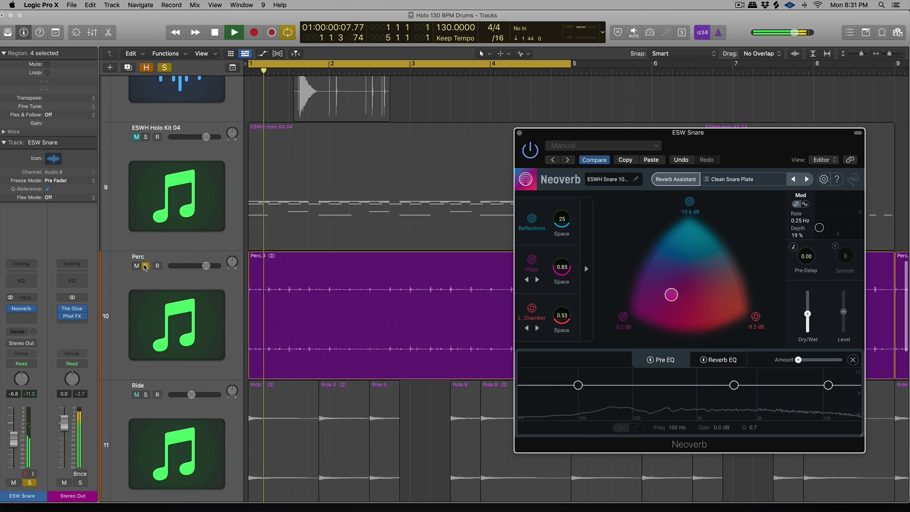
scroll(332, 308, "down", 10)
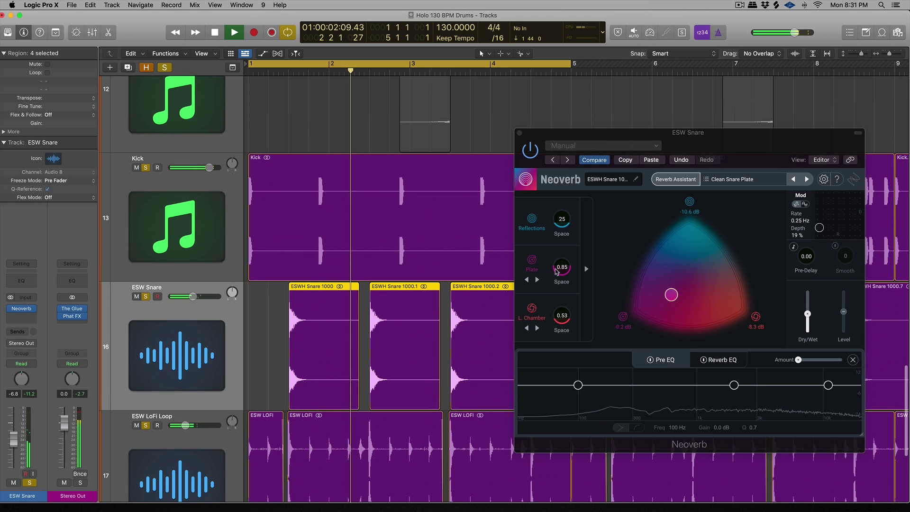
Shift the snare reverb blend toward Plate and lengthen its decay to Space 1.49.
key("space")
left_click_drag(671, 294, 669, 290)
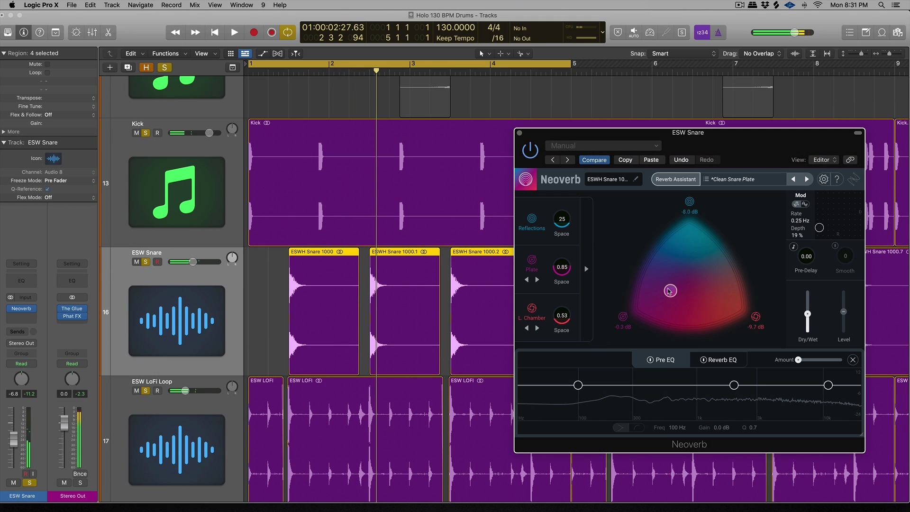
key("space")
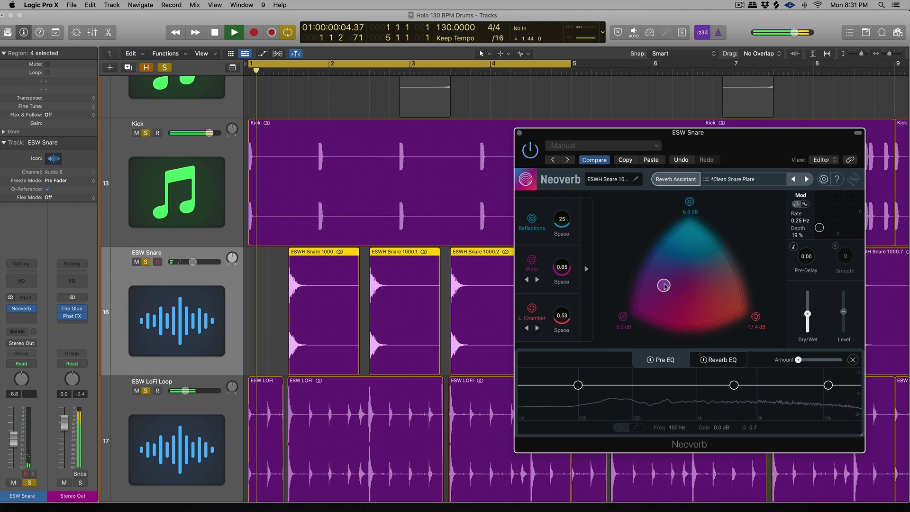
left_click_drag(665, 286, 662, 288)
left_click_drag(562, 268, 565, 255)
key("space")
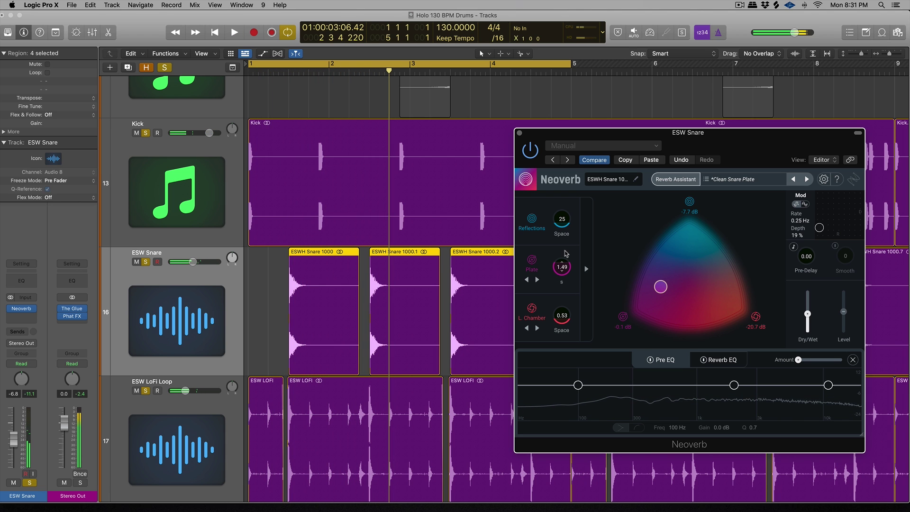
key("space")
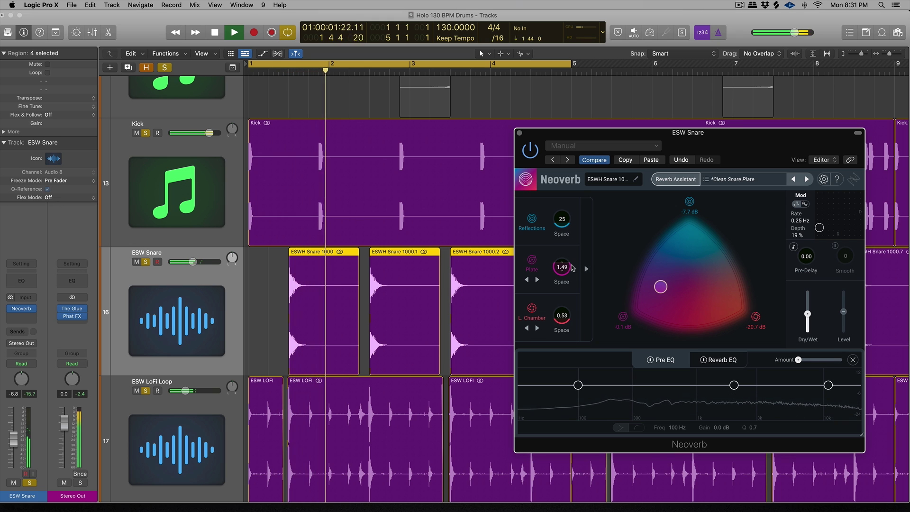
key("space")
Solo the snare and nudge the Pre-Delay up to 0.11.
key("ctrl+s")
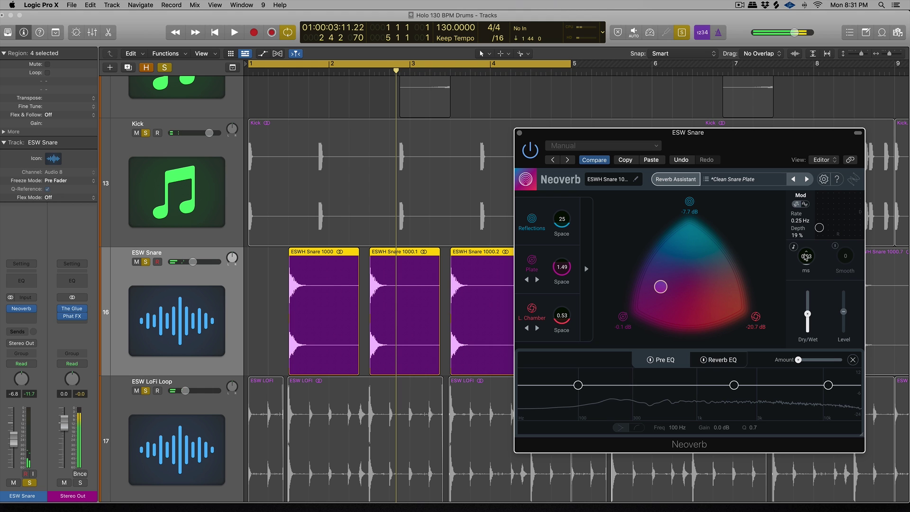
left_click_drag(806, 258, 806, 254)
key("space")
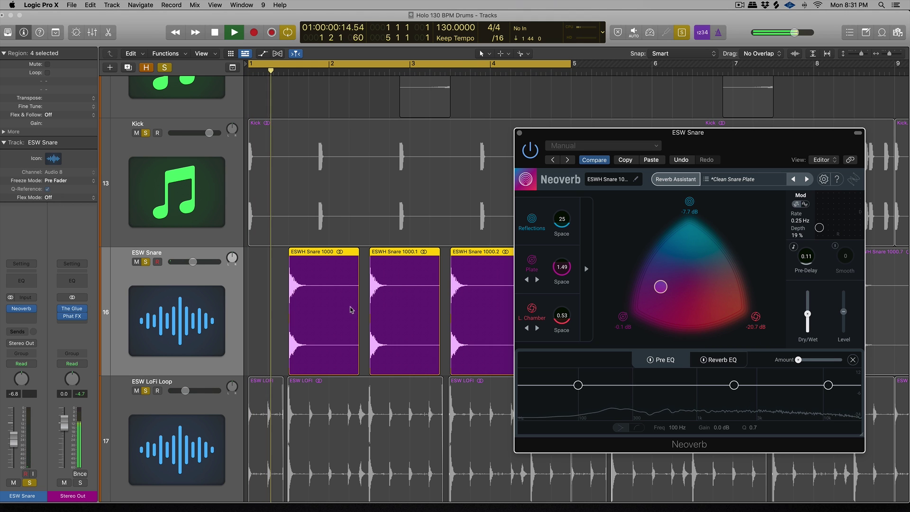
Zoom in on the snare region's start with the Zoom tool and place the playhead there.
key("space")
scroll(311, 275, "up", 10)
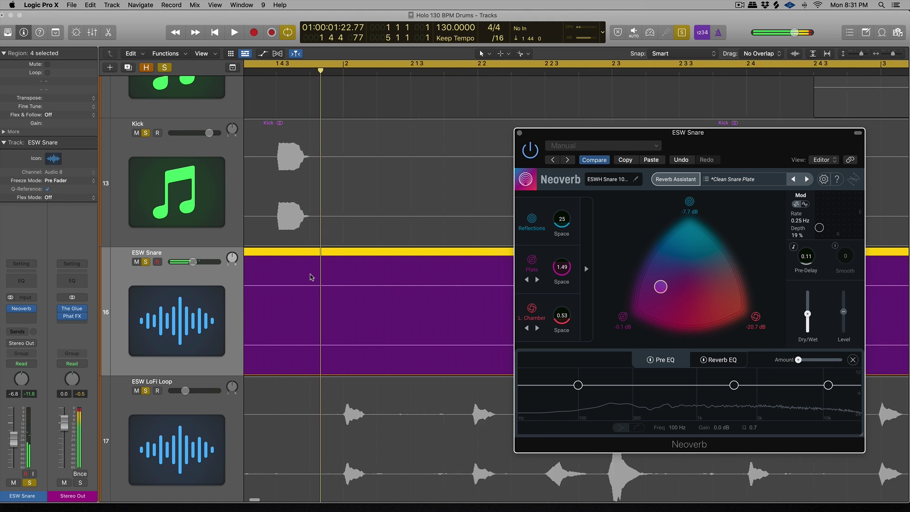
scroll(311, 277, "right", 10)
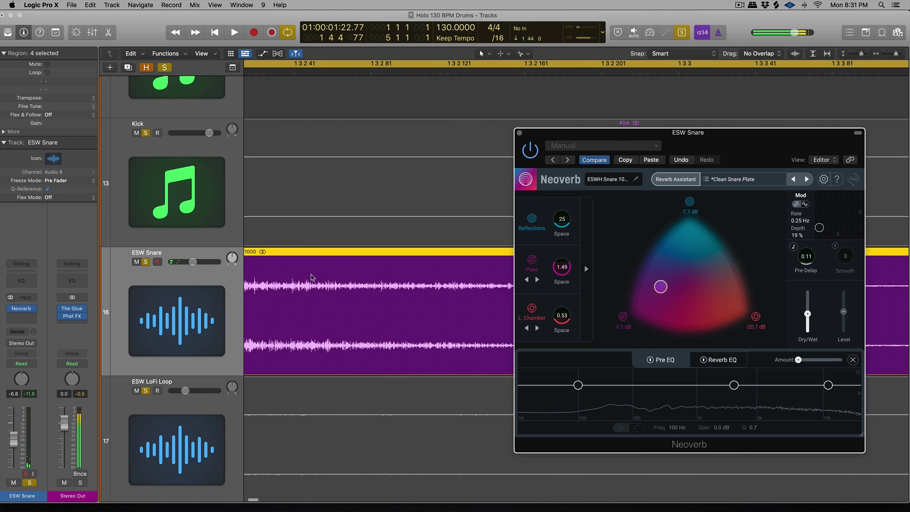
scroll(329, 282, "down", 5)
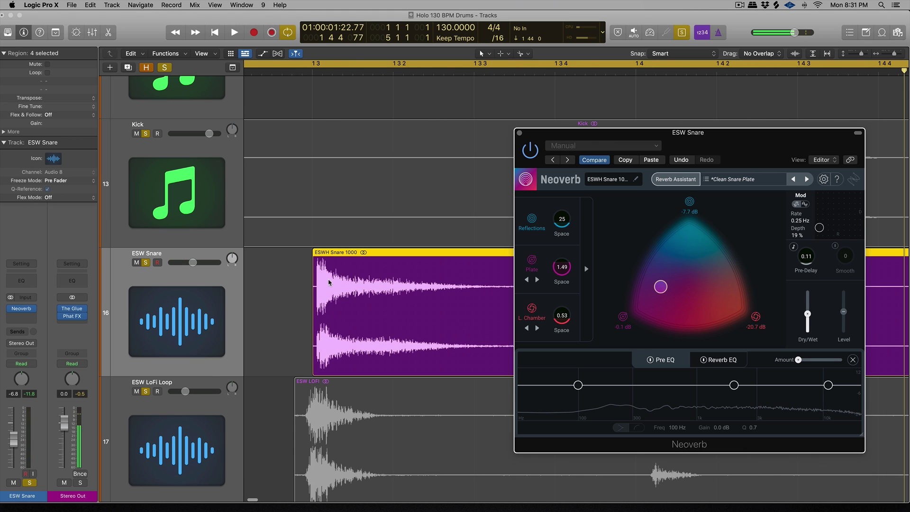
key("t")
key("z")
left_click_drag(313, 266, 362, 327)
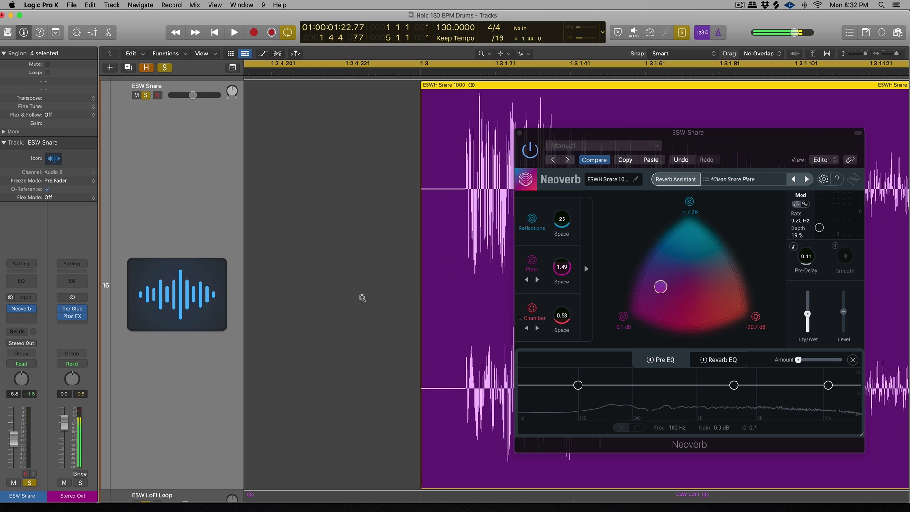
key("shift+Return")
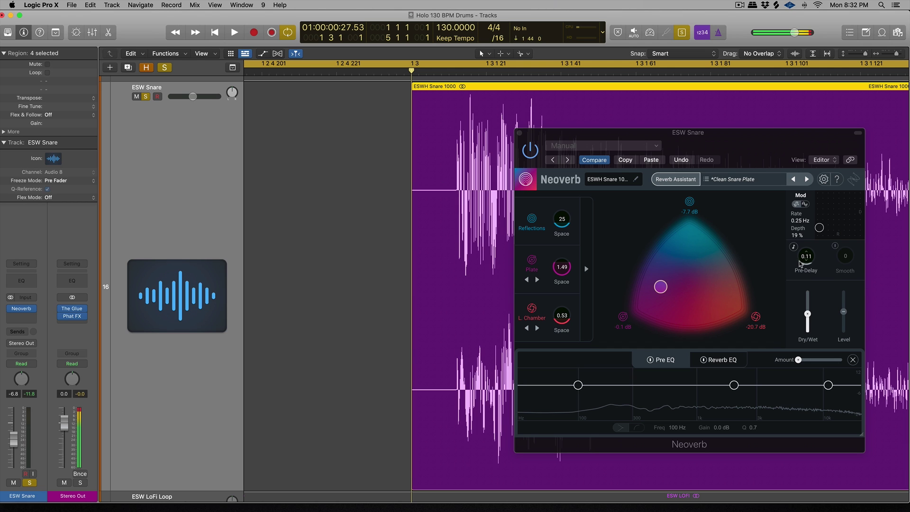
key("super+Left")
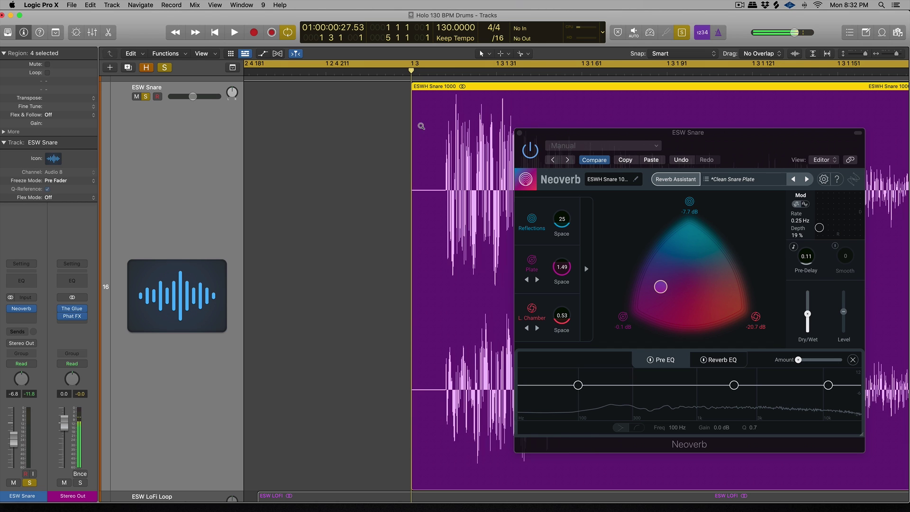
Raise the snare reverb's Pre-Delay to 1.4 while scrubbing the hit, then close Neoverb.
left_click_drag(805, 263, 805, 258)
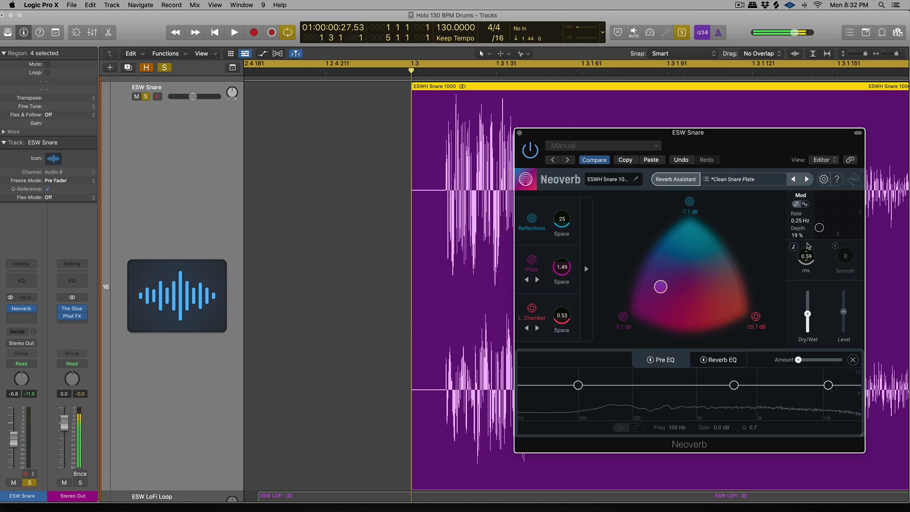
mouse_move(445, 71)
left_mouse_down()
mouse_move(424, 71)
mouse_move(462, 71)
left_mouse_up()
left_click_drag(808, 262, 808, 257)
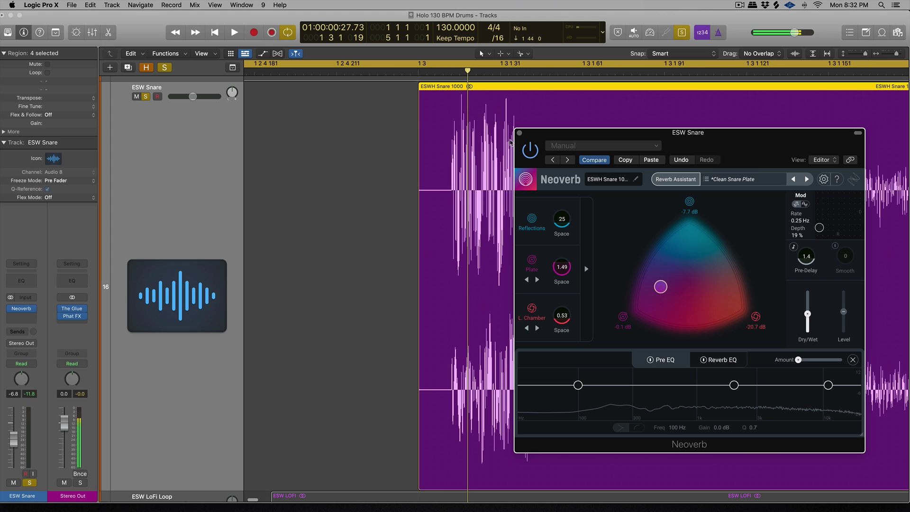
left_click_drag(518, 142, 567, 143)
scroll(469, 138, "down", 3)
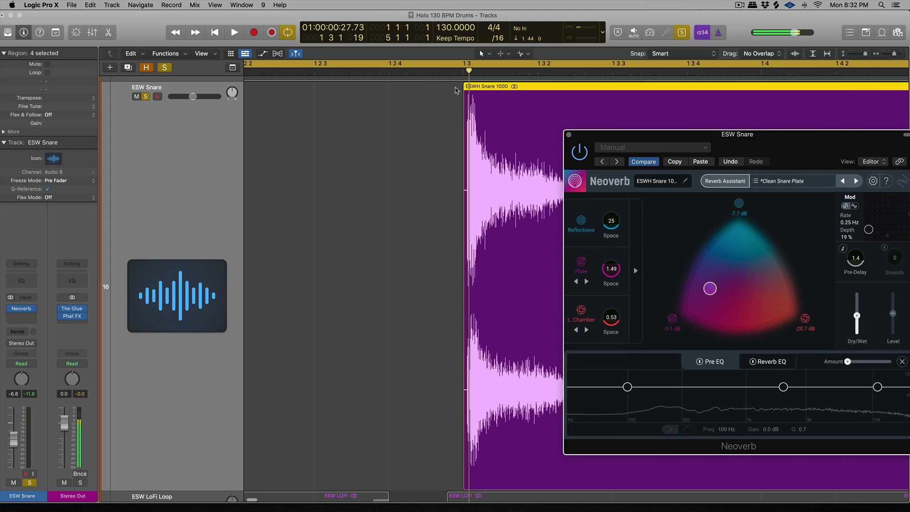
scroll(467, 71, "up", 3)
left_click(570, 135)
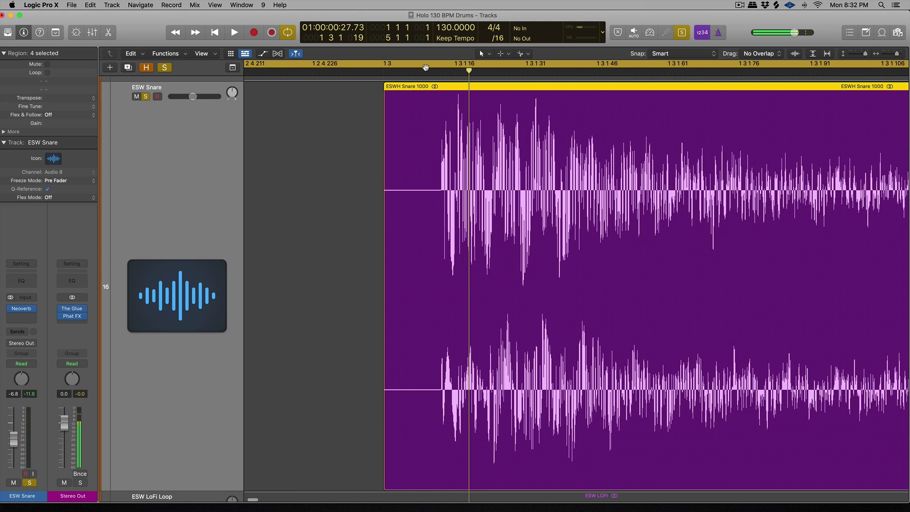
Reopen the snare Neoverb and try Pre-Delay values of 80 ms and 340 ms.
scroll(436, 101, "down", 5)
key("space")
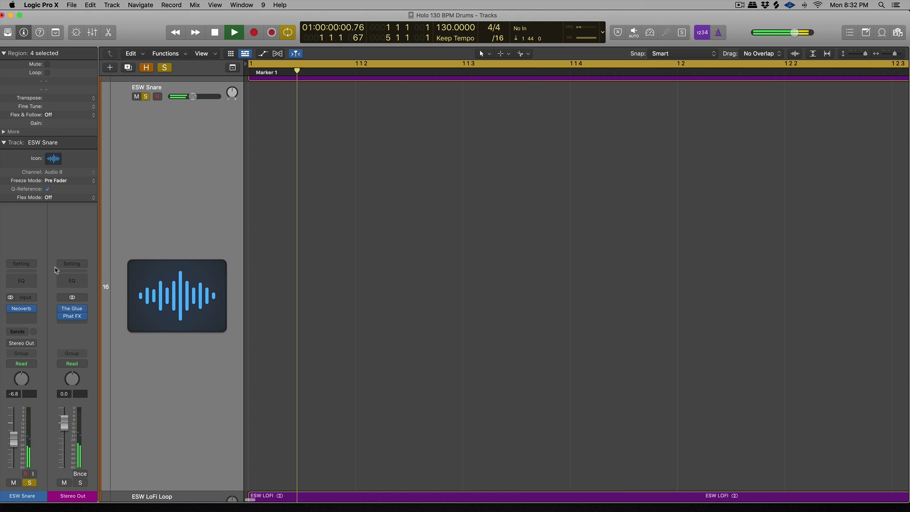
left_click(21, 309)
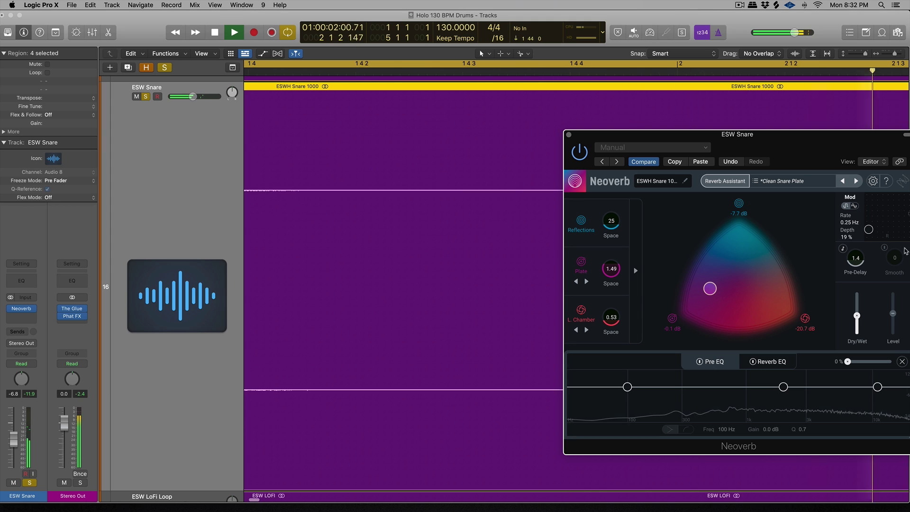
left_click_drag(861, 251, 861, 218)
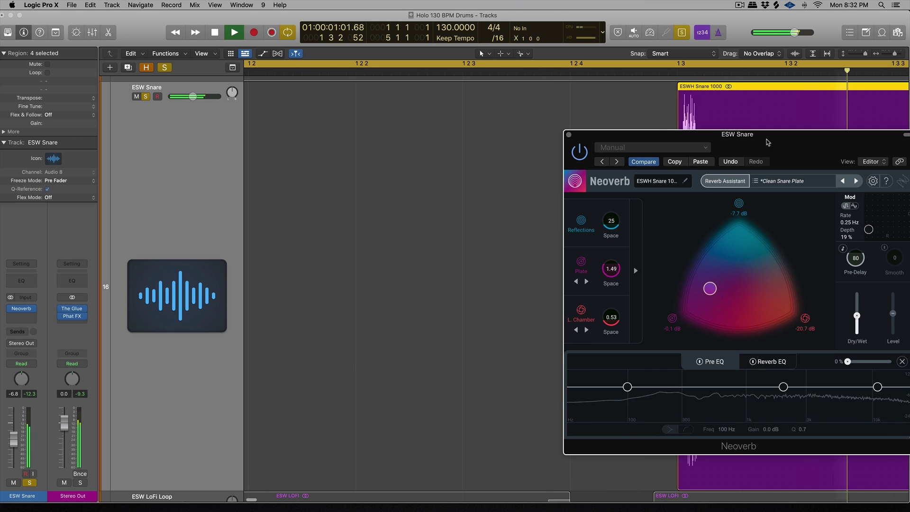
left_click_drag(768, 142, 528, 128)
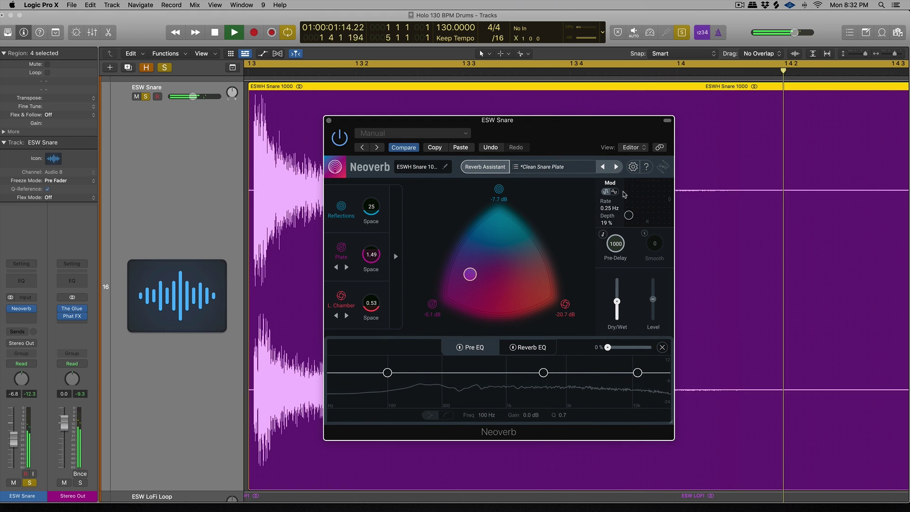
left_click_drag(616, 245, 615, 263)
left_click_drag(501, 120, 688, 117)
scroll(357, 75, "down", 3)
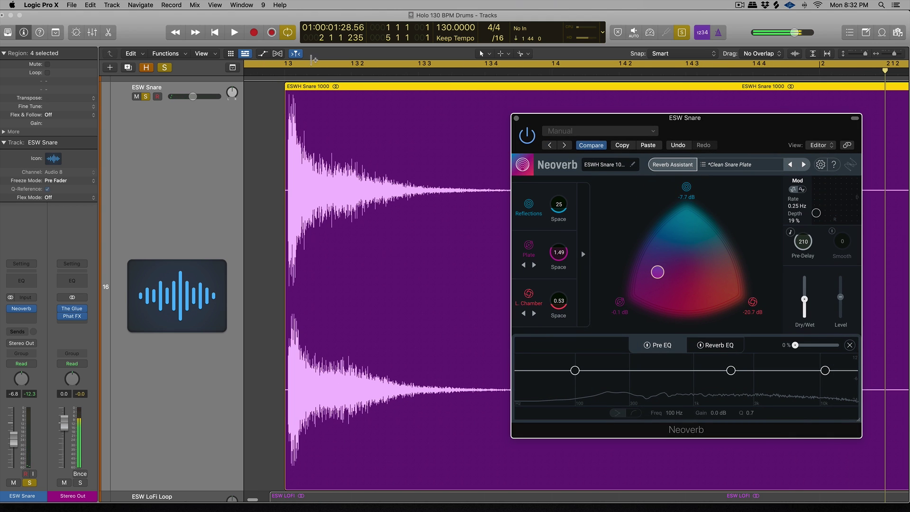
Loop the snare hit from bar 13 and bring the Pre-Delay down to 42 ms.
left_click_drag(347, 66, 253, 66)
left_click_drag(472, 71, 894, 67)
key("space")
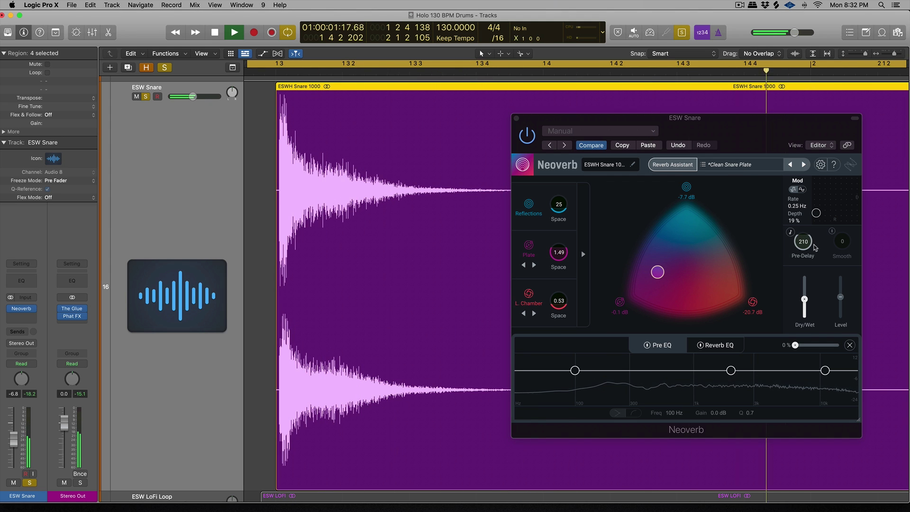
left_click_drag(804, 242, 806, 253)
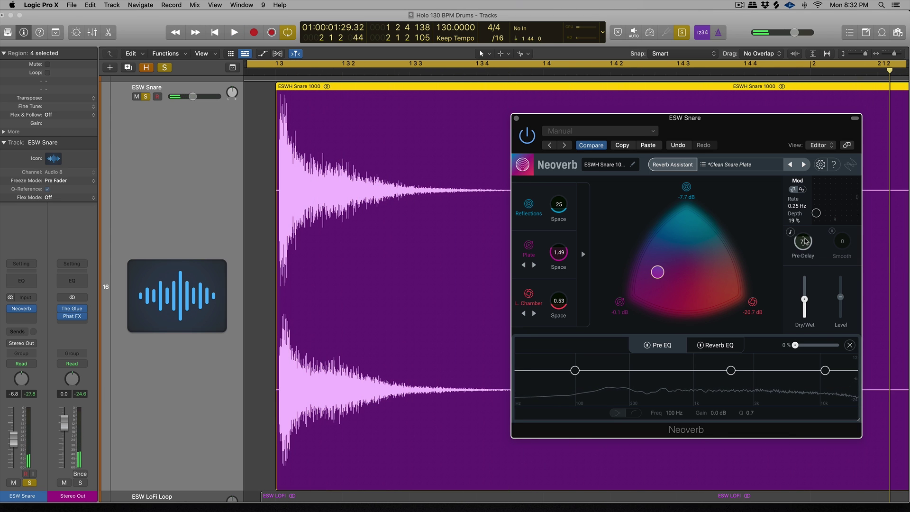
left_click_drag(806, 247, 806, 252)
key("space")
key("space")
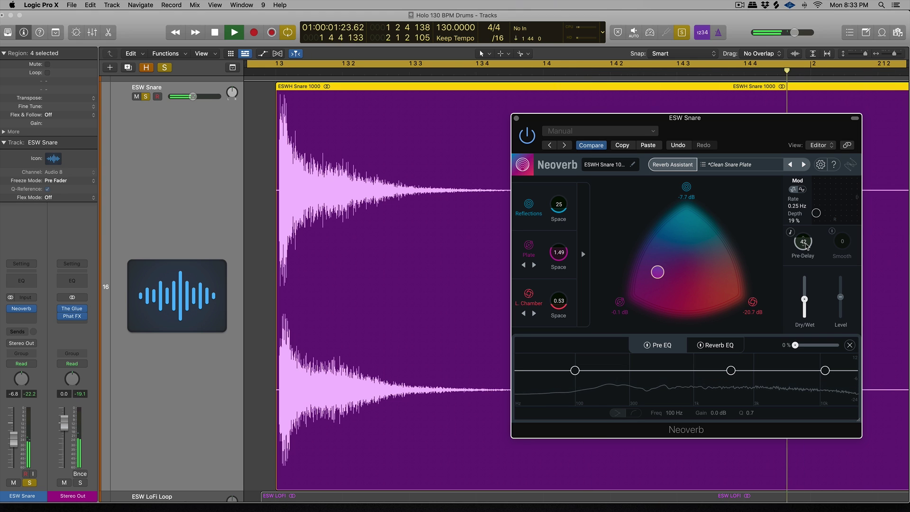
Close the snare reverb, zoom out the Tracks area and play the song from the start.
key("space")
left_click(516, 118)
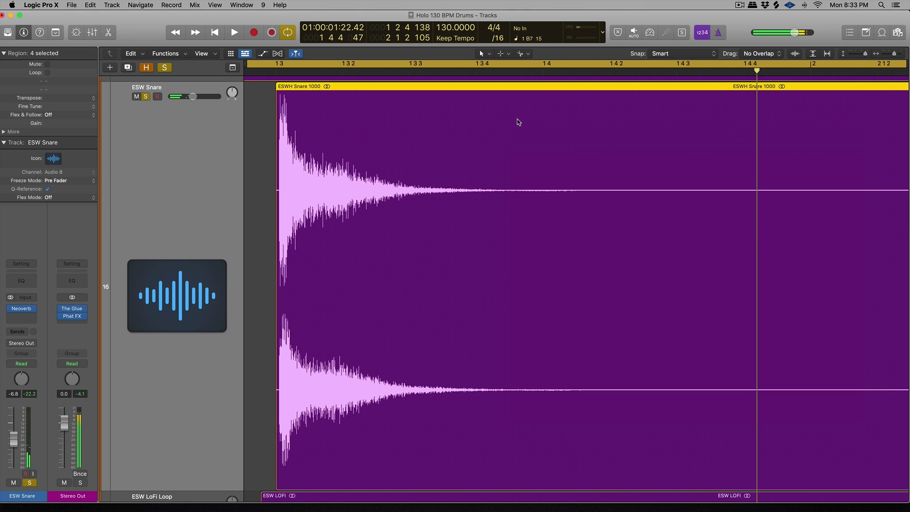
key("z")
key("space")
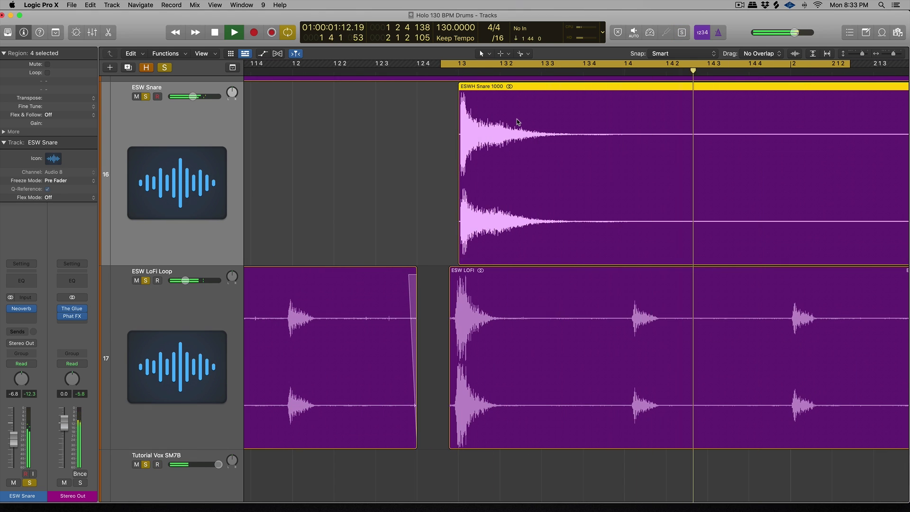
scroll(517, 122, "down", 5)
key("Return")
scroll(517, 122, "up", 3)
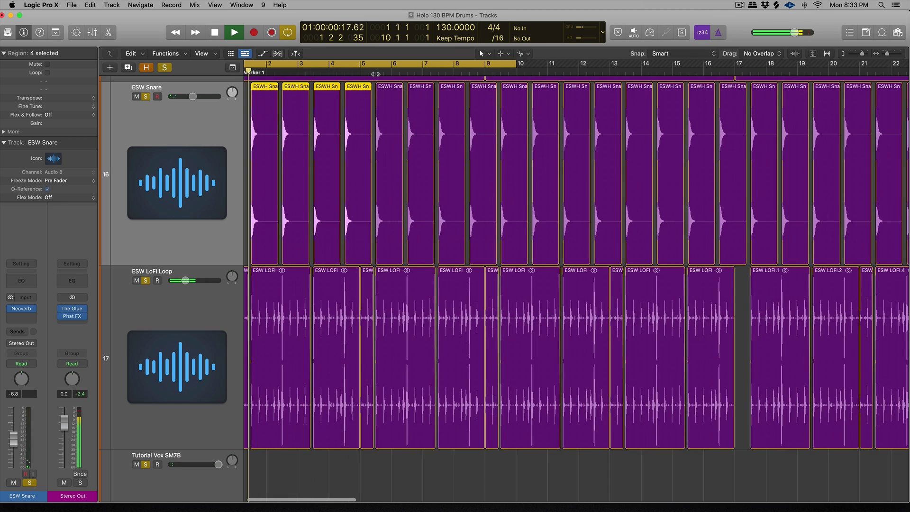
scroll(399, 95, "up", 4)
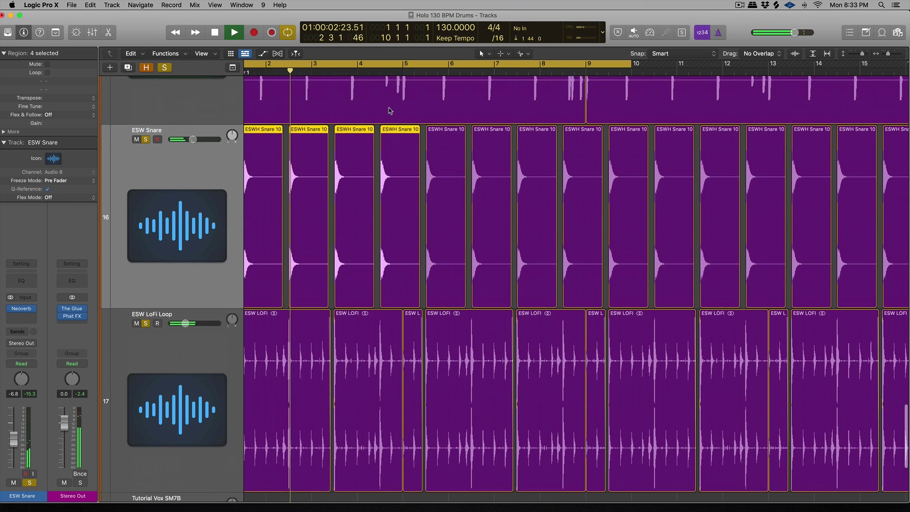
scroll(329, 138, "up", 2)
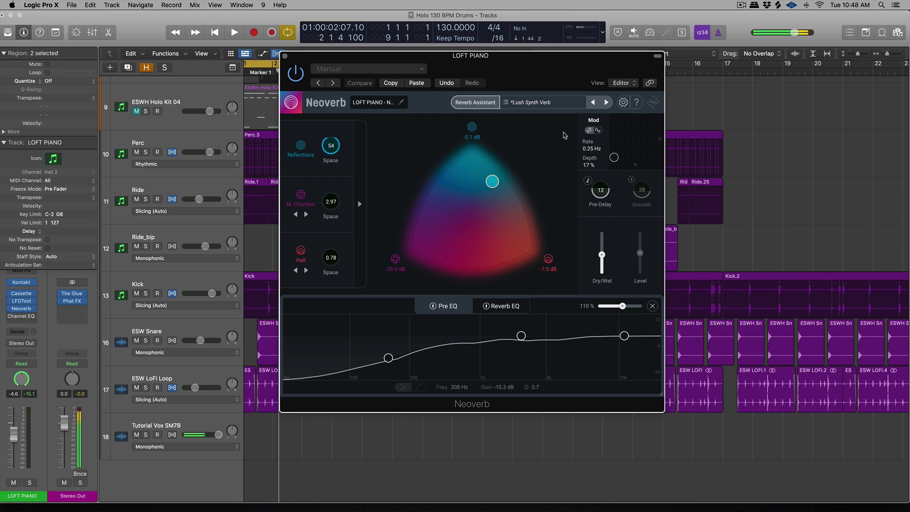
Adjust the piano reverb's dry/wet and raise modulation to Rate 0.58 Hz, Depth 50%.
left_click_drag(602, 255, 600, 224)
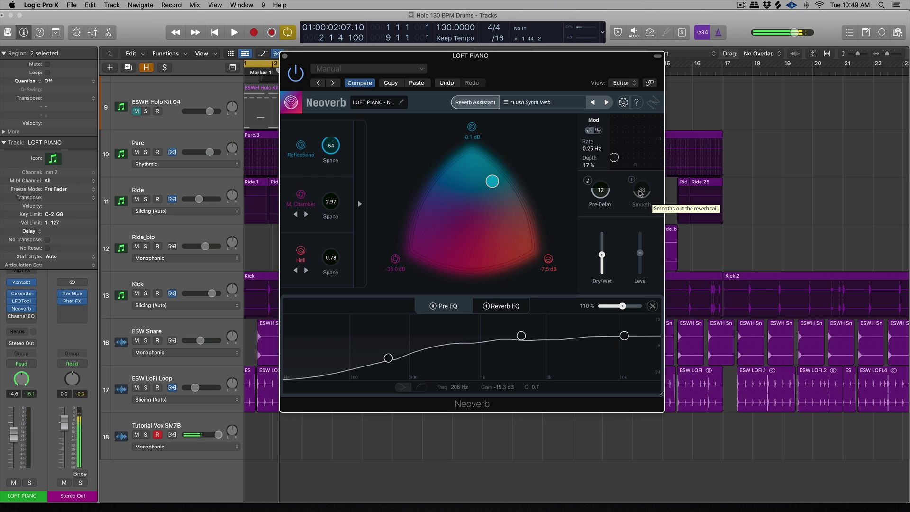
left_click_drag(614, 157, 618, 143)
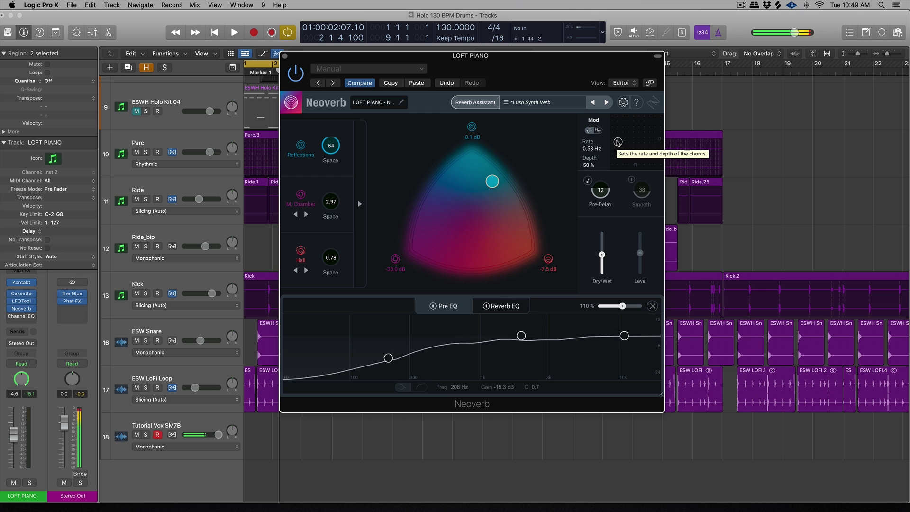